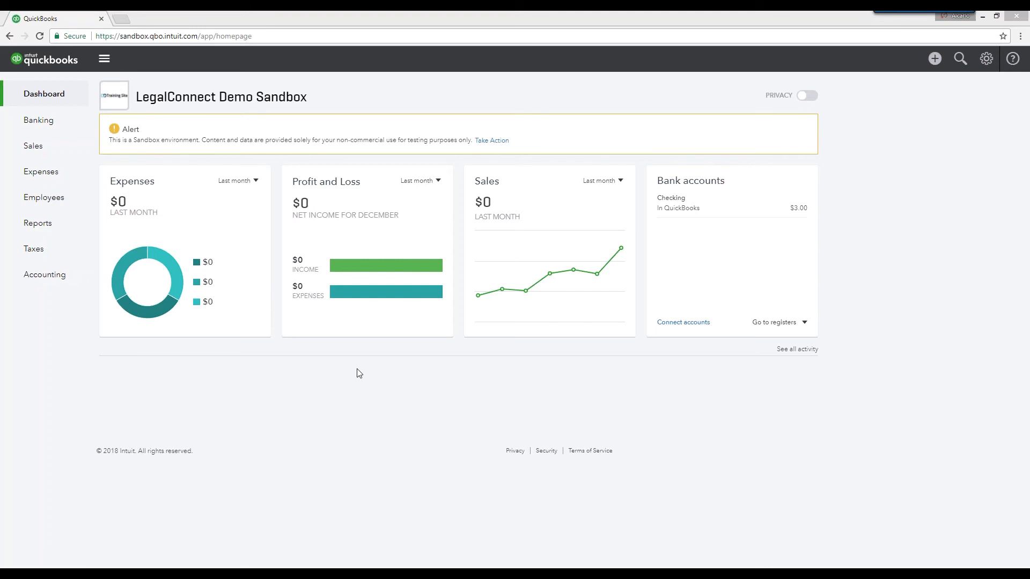
# Open the list of all sales transactions and clear its filters to show every transaction.
pyautogui.click(33, 146)
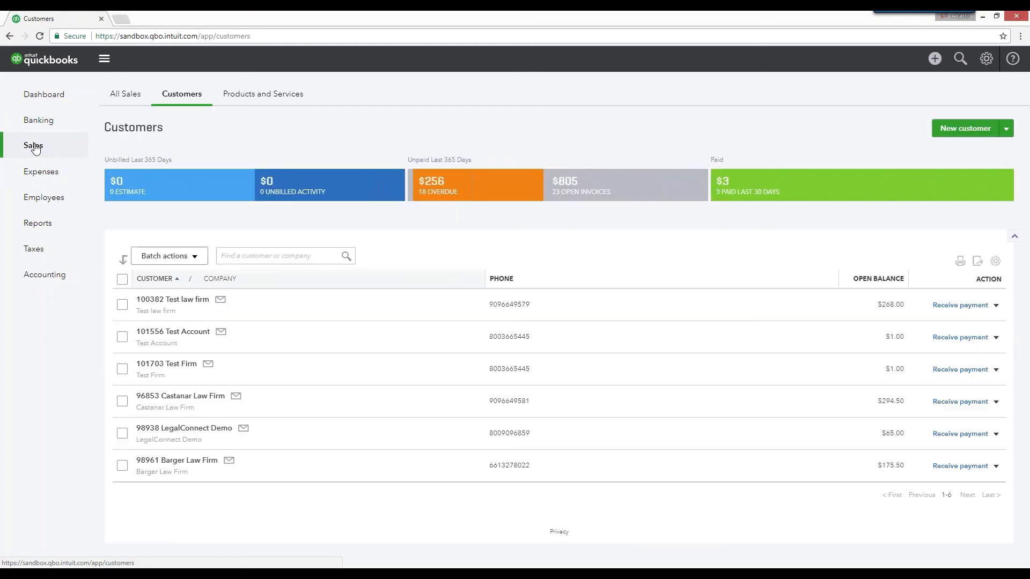
pyautogui.click(129, 97)
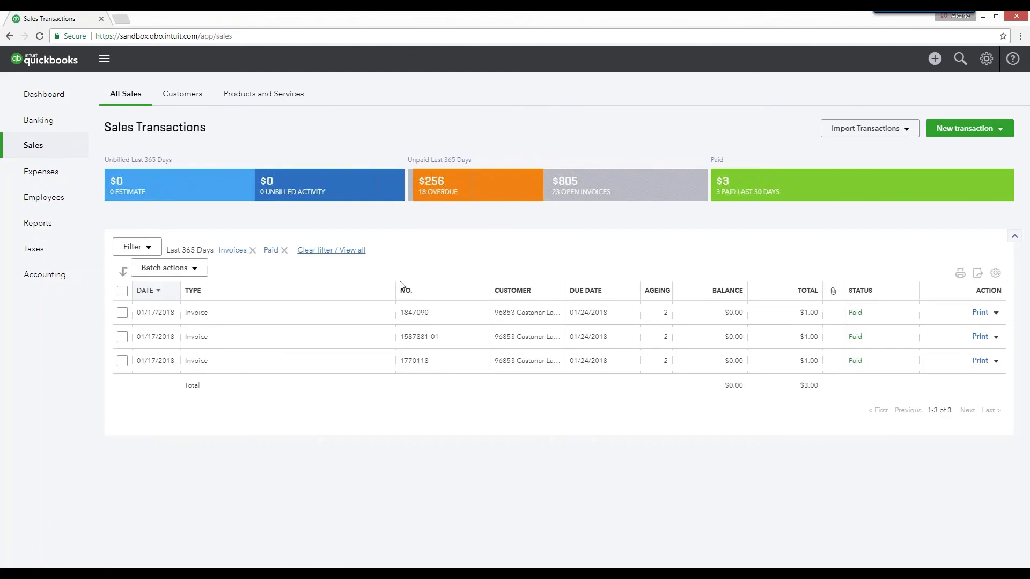
pyautogui.click(337, 251)
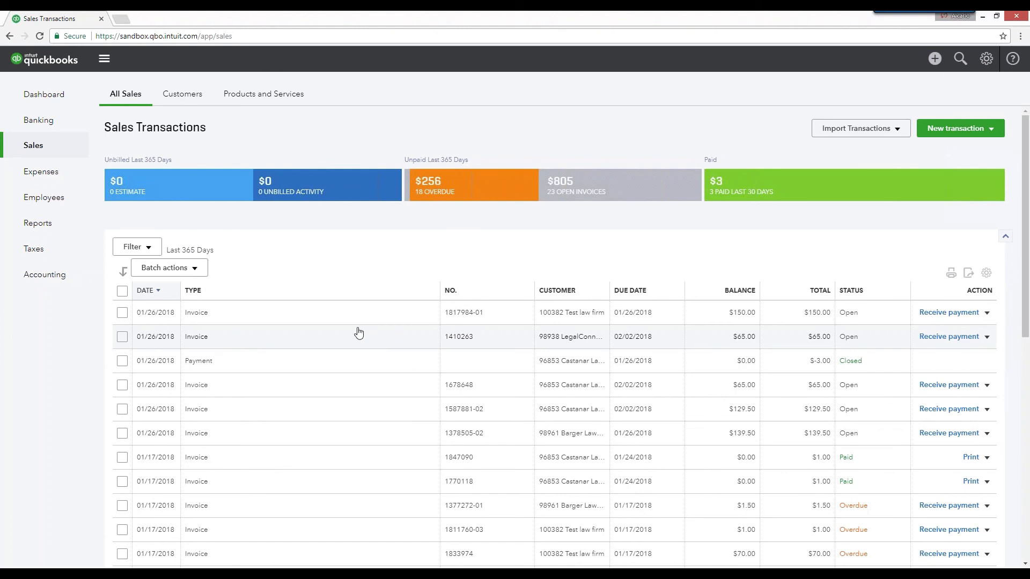
# Filter the sales transactions to type Invoices, status Open and date Today.
pyautogui.click(147, 248)
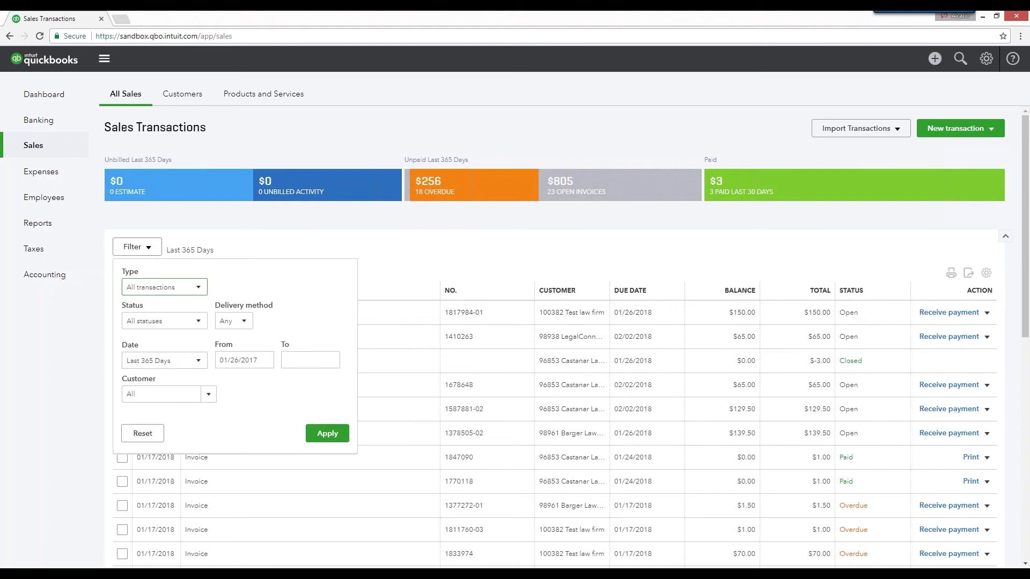
pyautogui.click(168, 290)
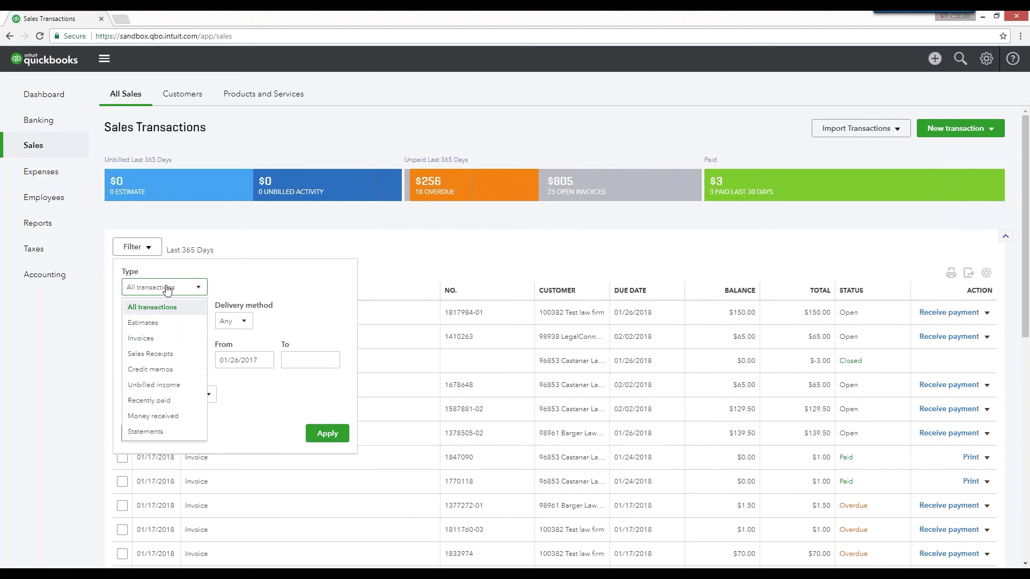
pyautogui.click(145, 340)
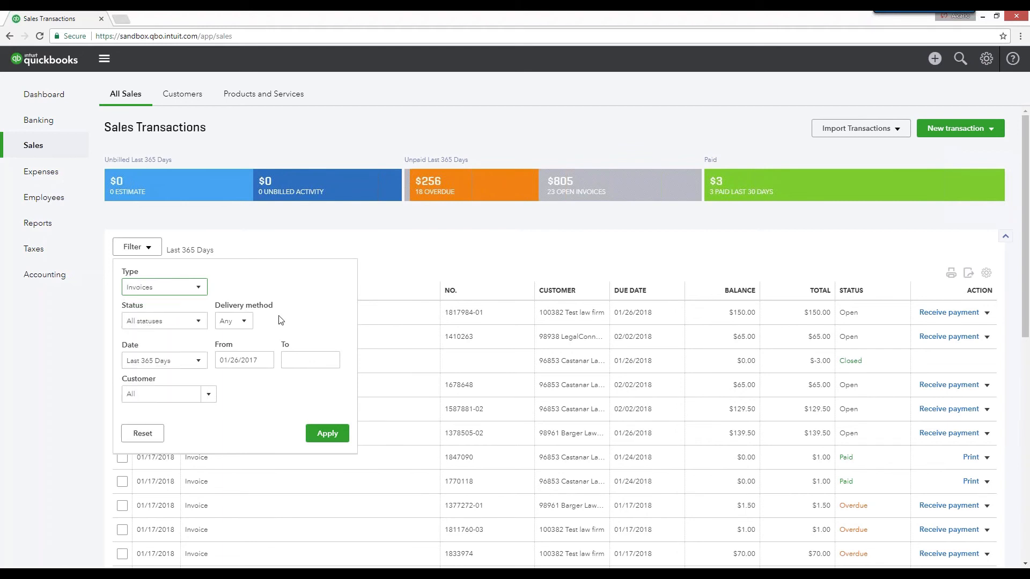
pyautogui.click(198, 321)
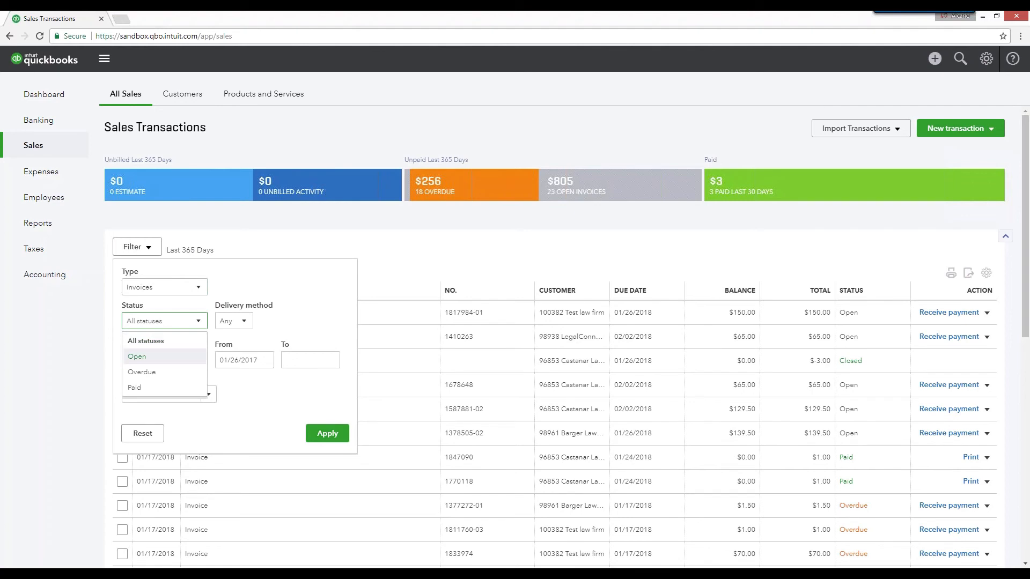
pyautogui.click(137, 358)
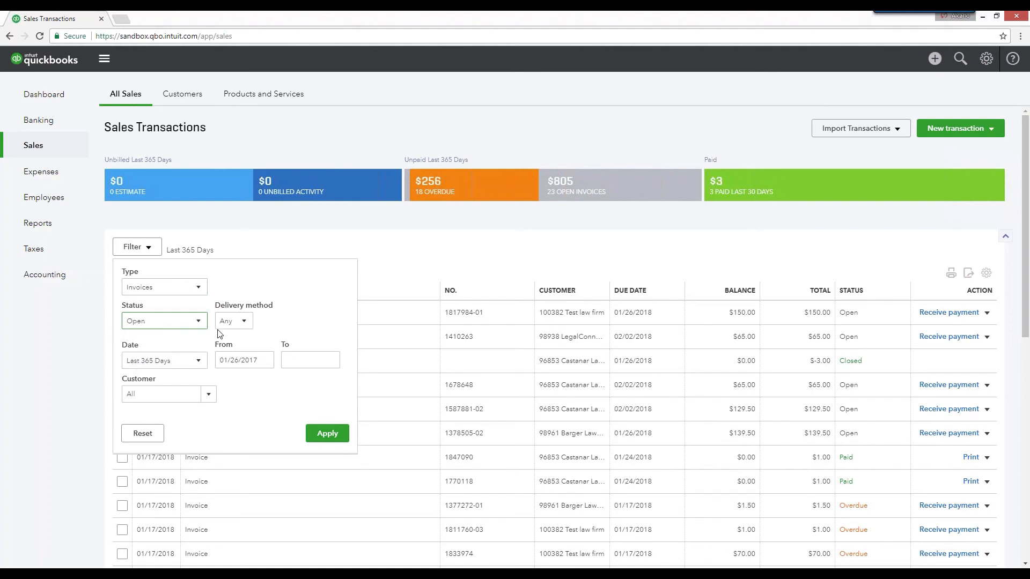
pyautogui.click(198, 364)
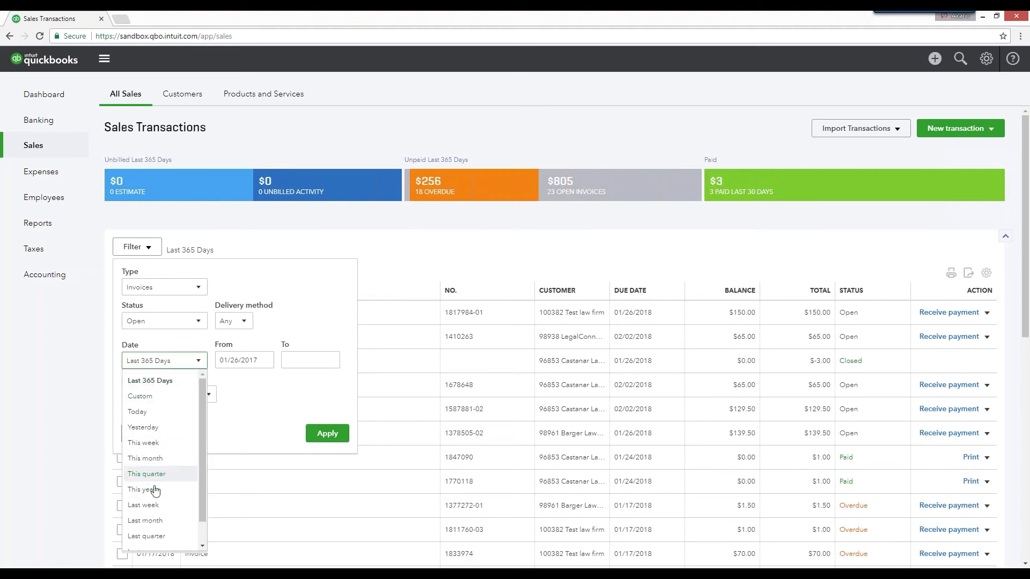
pyautogui.scroll(-1, 164, 461)
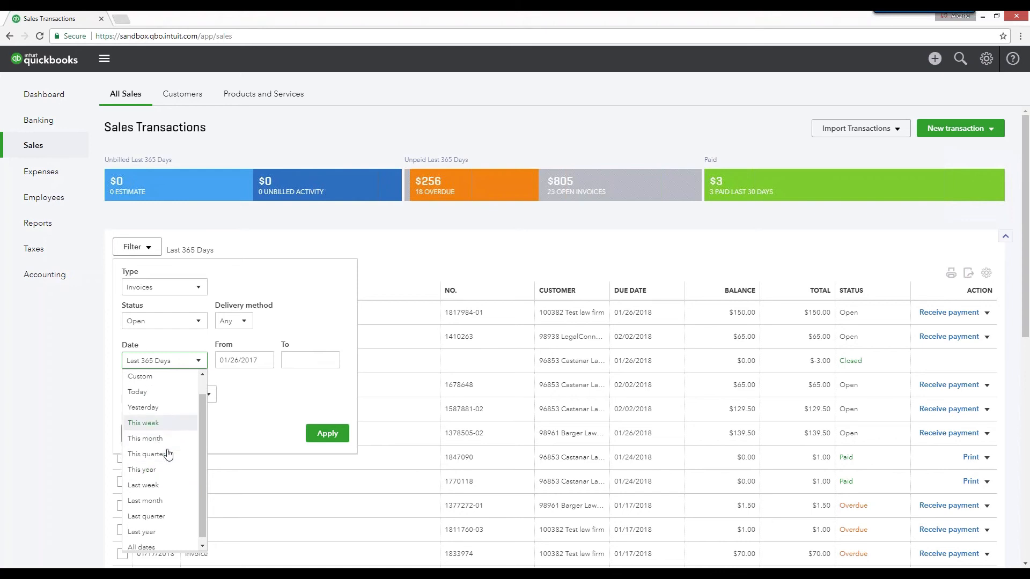
pyautogui.scroll(1, 168, 454)
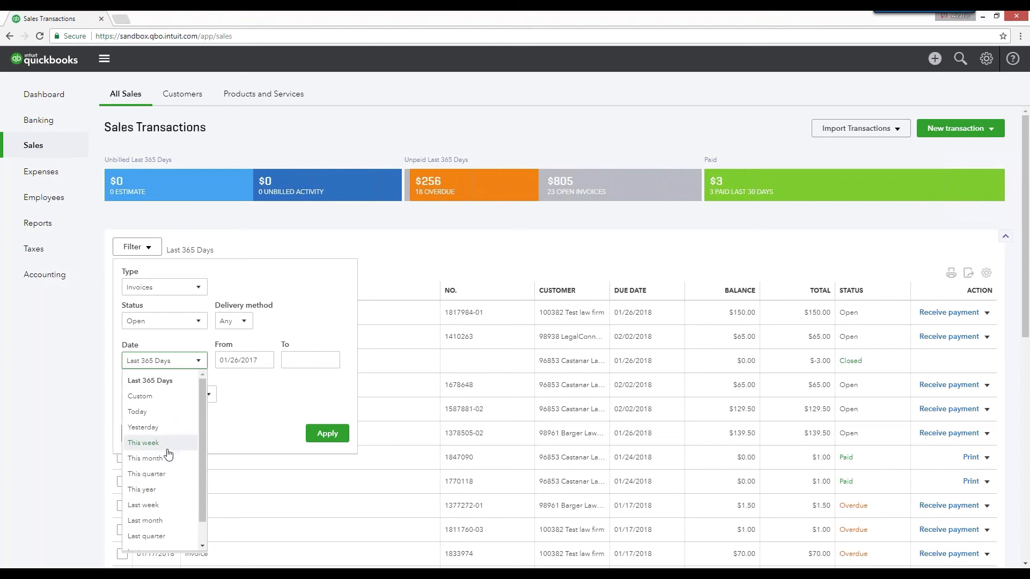
pyautogui.click(139, 414)
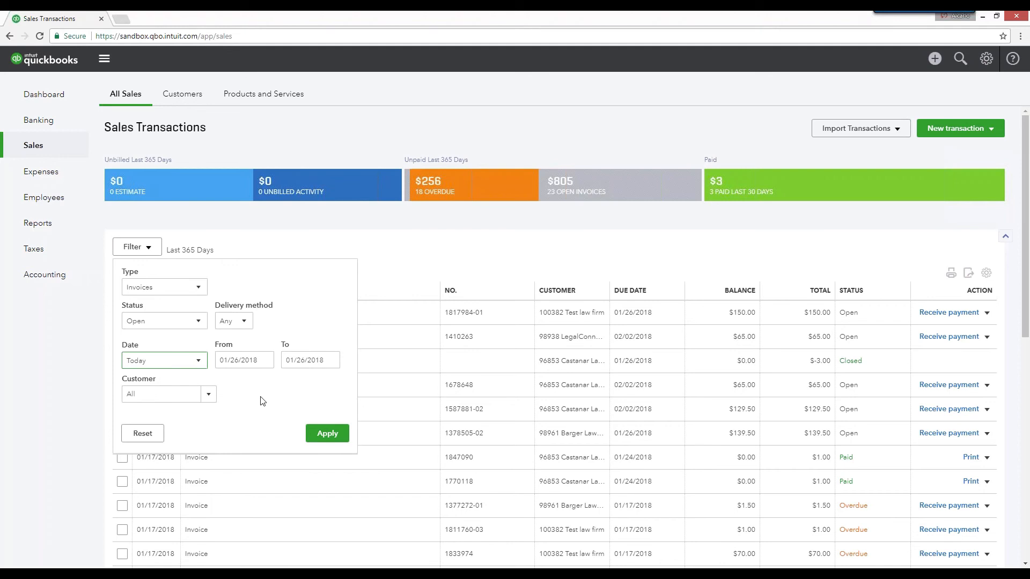
pyautogui.click(327, 434)
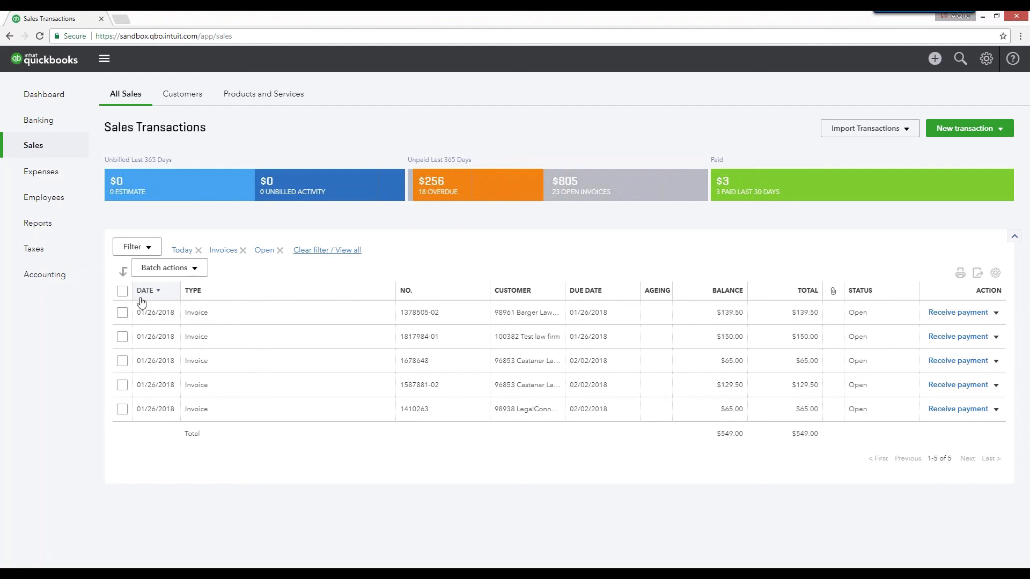
# Select all of the filtered invoices and send them as a batch.
pyautogui.click(122, 291)
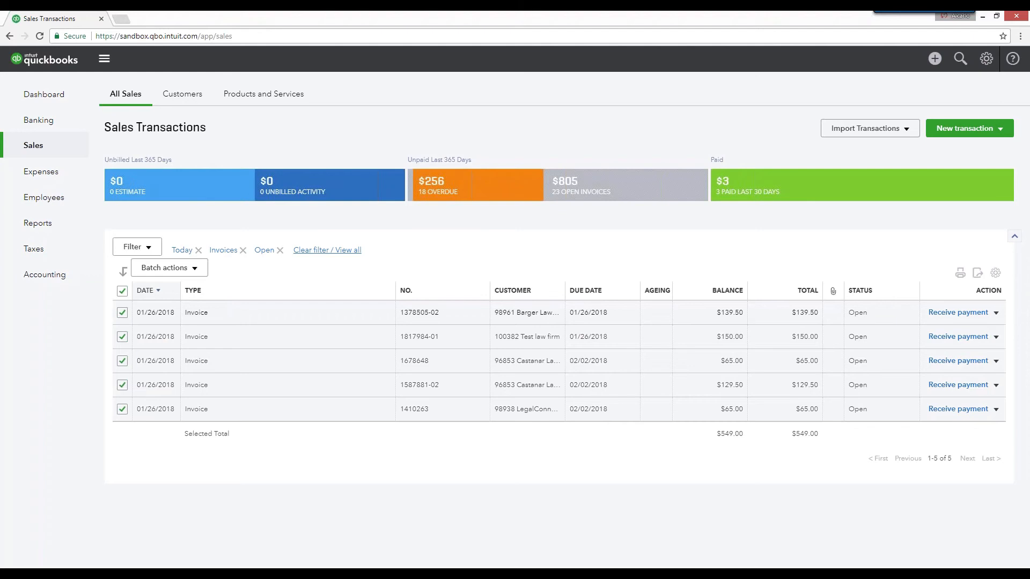
pyautogui.click(194, 267)
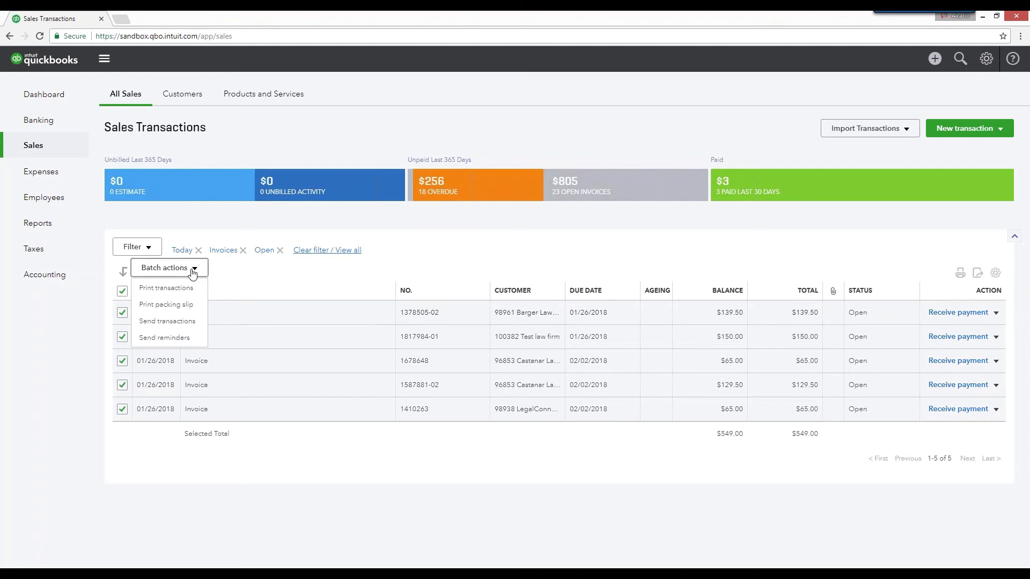
pyautogui.click(154, 322)
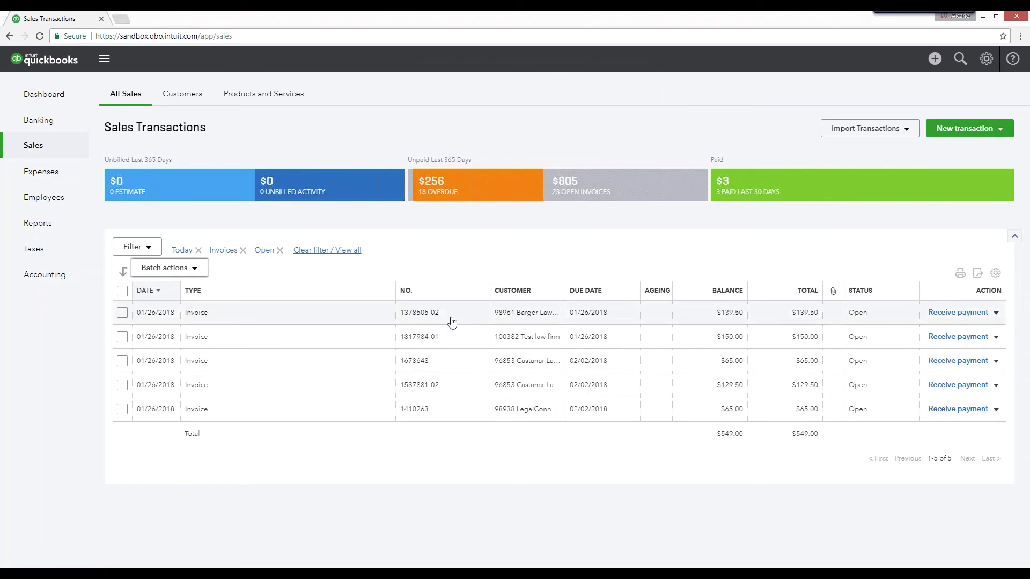
pyautogui.tripleClick(425, 314)
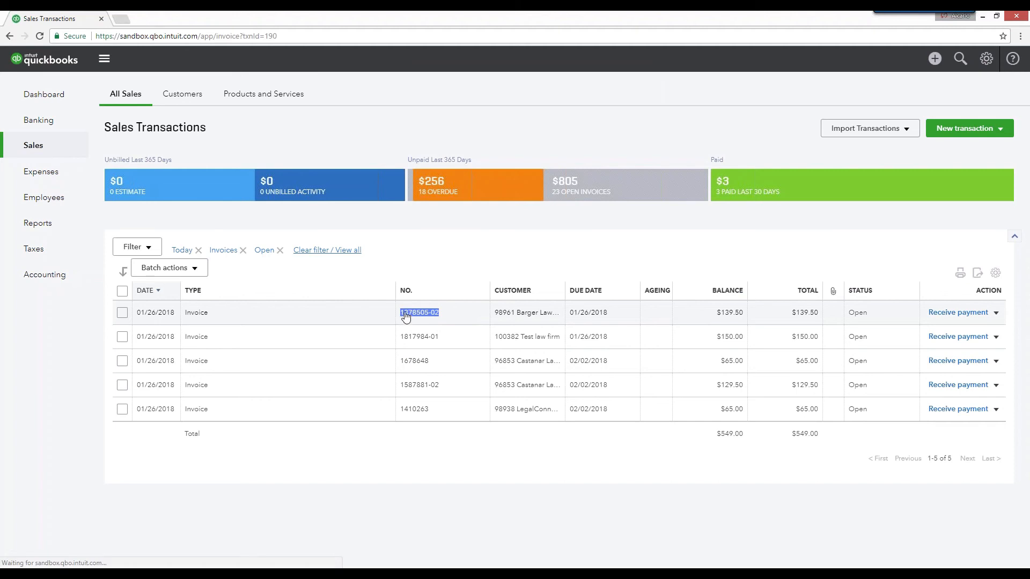
pyautogui.rightClick(407, 313)
pyautogui.click(420, 320)
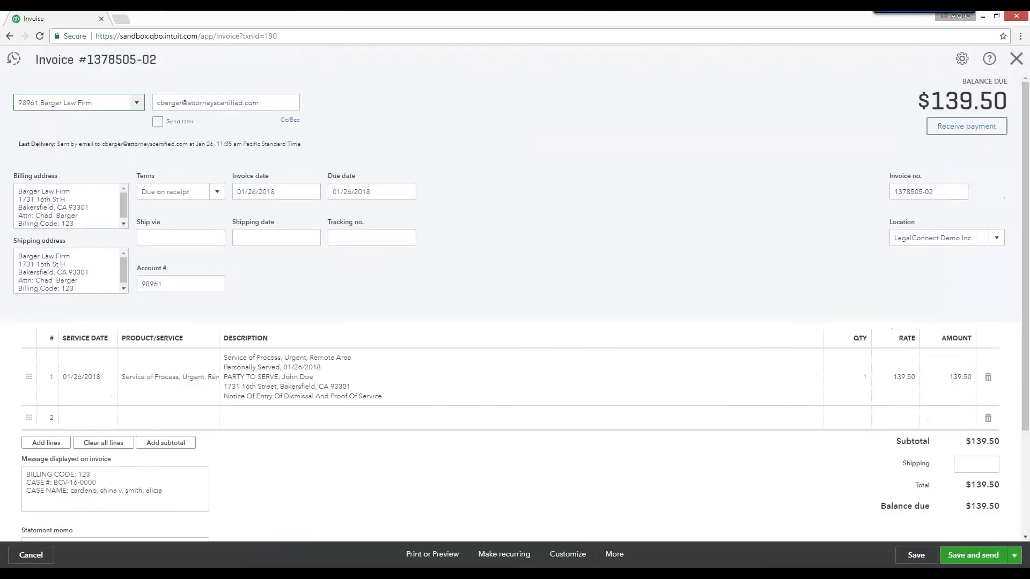
pyautogui.click(1016, 58)
# Search transactions by the invoice number of the Test law firm's 01/26/2018 invoice and open that invoice.
pyautogui.click(960, 59)
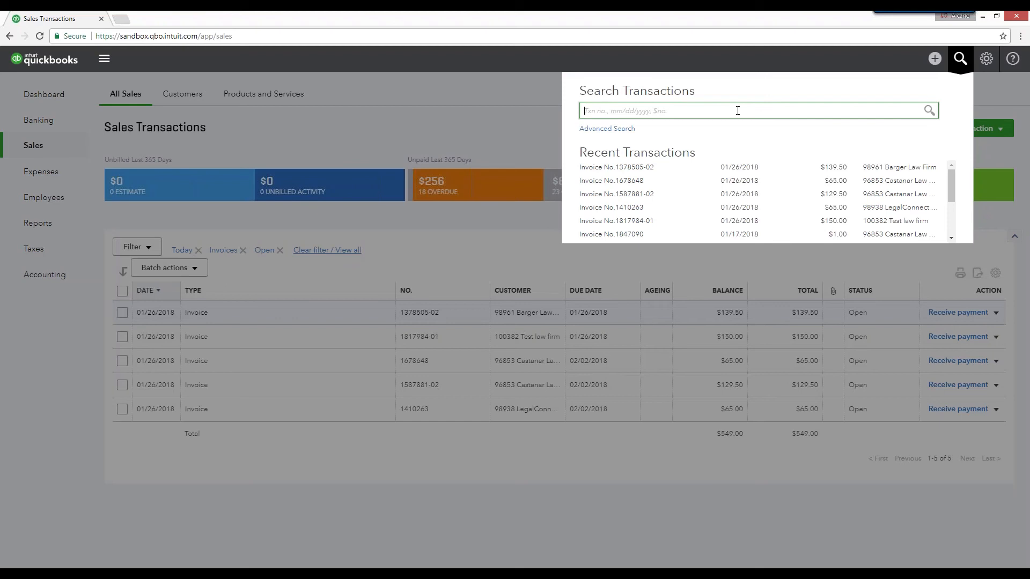
pyautogui.hotkey('ctrl', 'v')
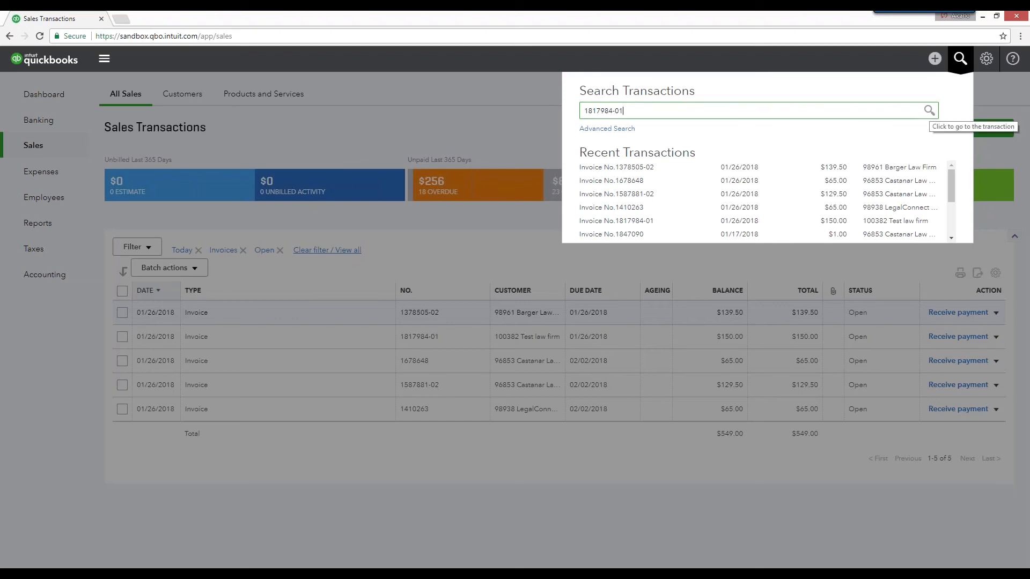
pyautogui.click(929, 111)
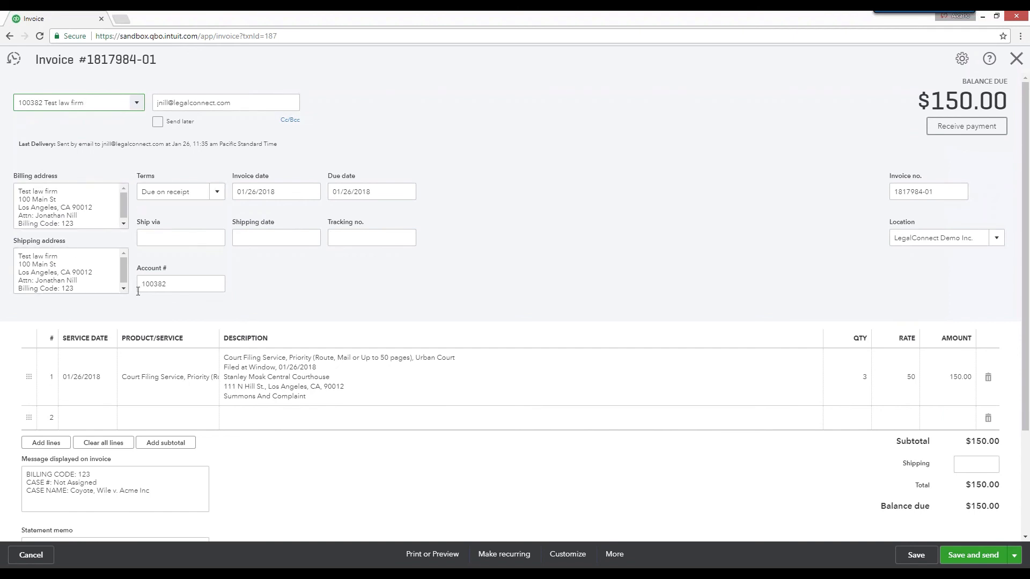
# Examine the editable service date, description and quantity fields of the invoice's first line item.
pyautogui.click(85, 365)
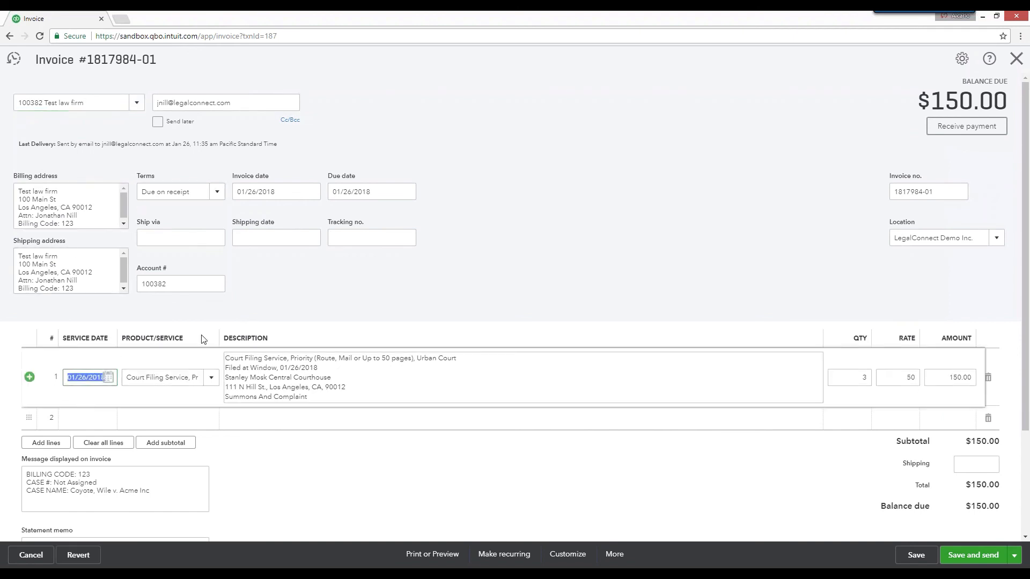
pyautogui.click(378, 378)
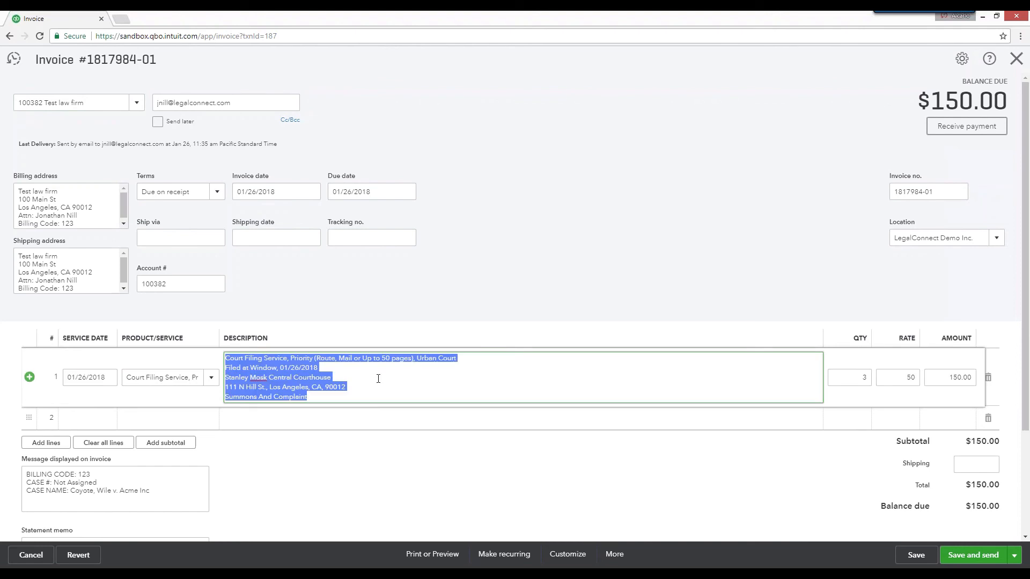
pyautogui.click(846, 363)
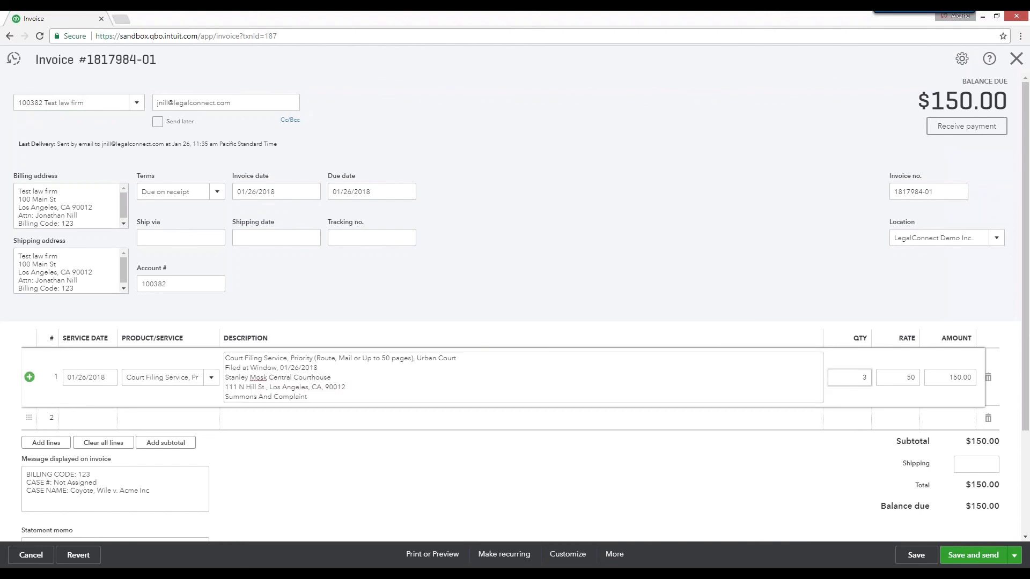
pyautogui.click(852, 378)
pyautogui.click(815, 341)
pyautogui.click(864, 383)
pyautogui.click(863, 379)
pyautogui.click(824, 329)
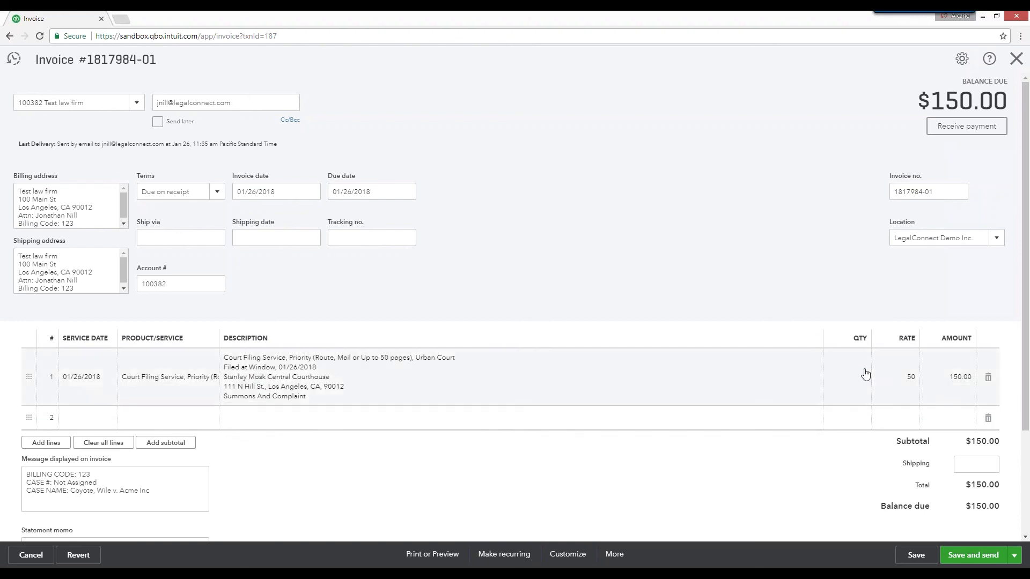
# Set the amount of the court filing line item to 300.
pyautogui.click(961, 380)
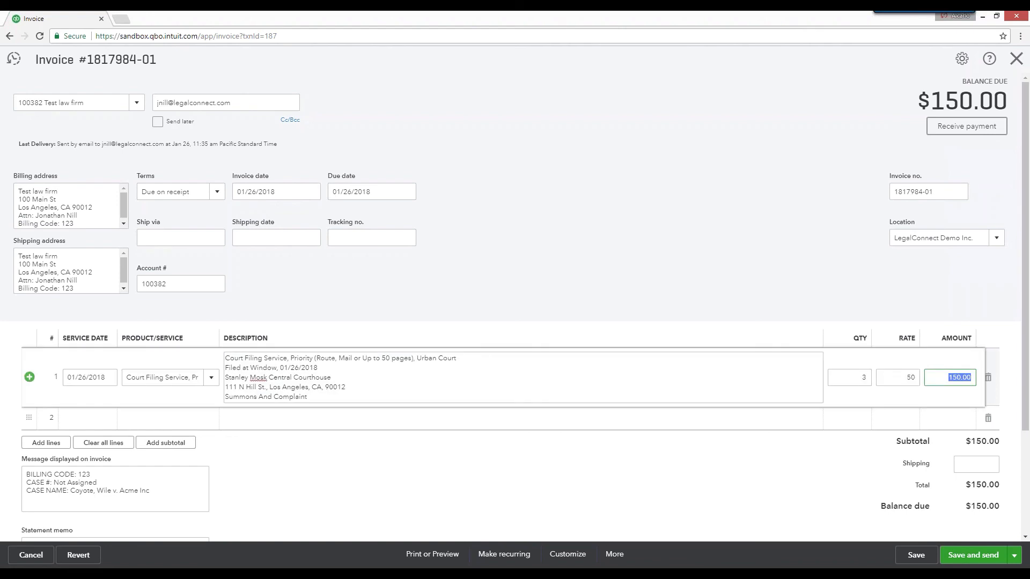
pyautogui.write('300')
pyautogui.click(858, 359)
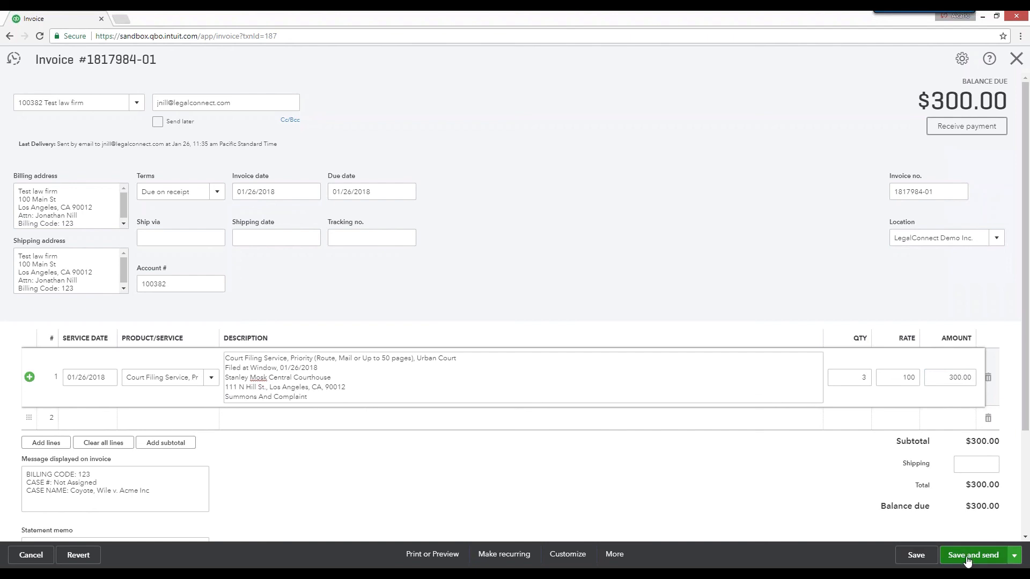
# Save the revised invoice and email it to the customer after checking its preview, closing the invoice.
pyautogui.click(1013, 561)
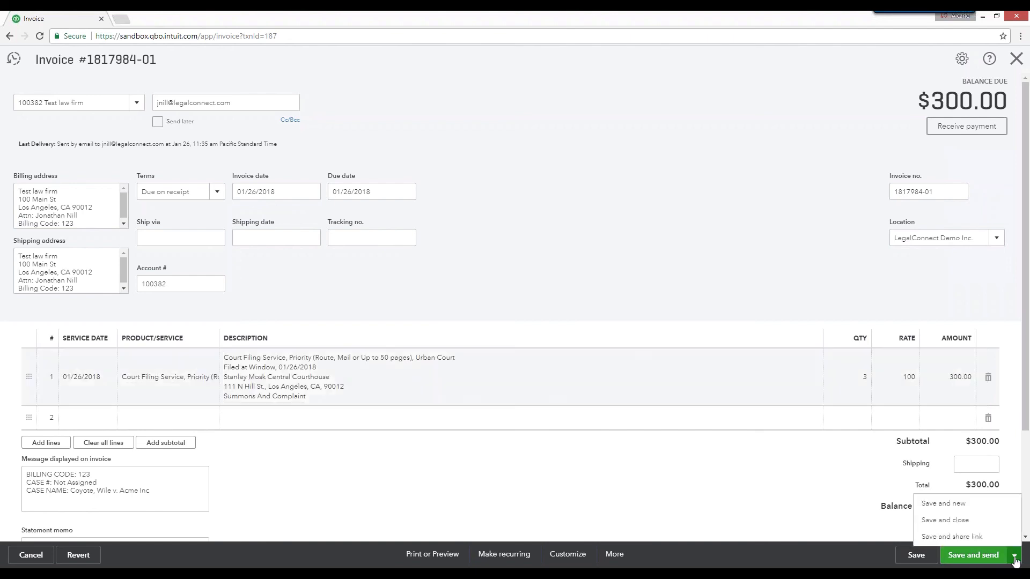
pyautogui.click(972, 560)
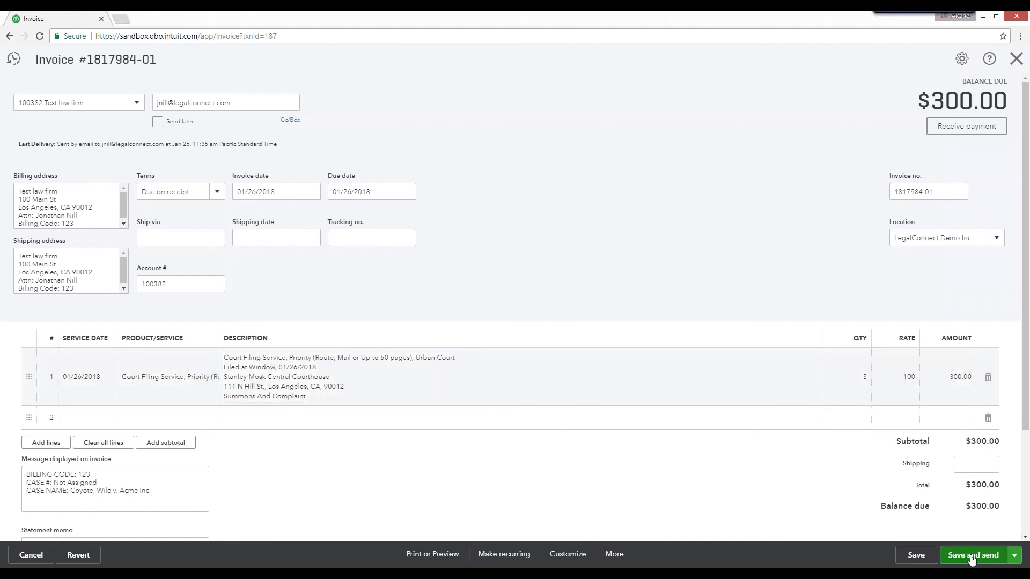
pyautogui.click(972, 560)
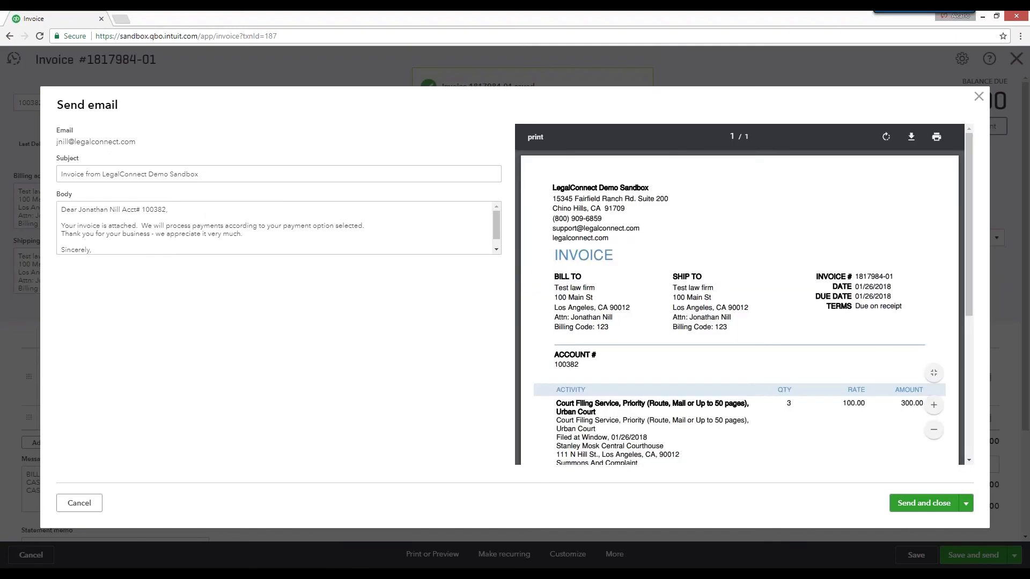
pyautogui.scroll(-3, 751, 333)
pyautogui.scroll(3, 740, 325)
pyautogui.scroll(-2, 739, 326)
pyautogui.scroll(-1, 739, 326)
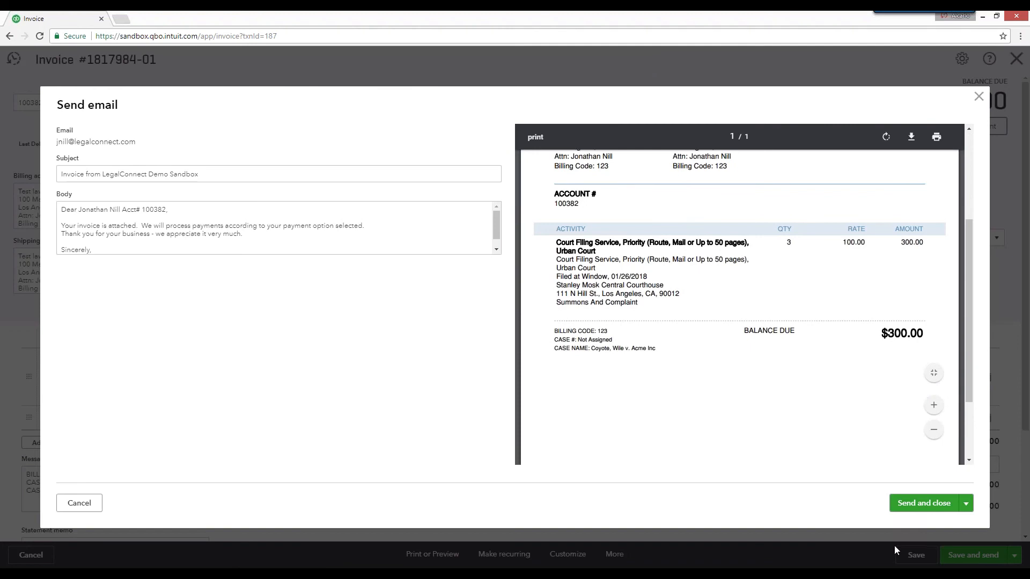
pyautogui.click(910, 504)
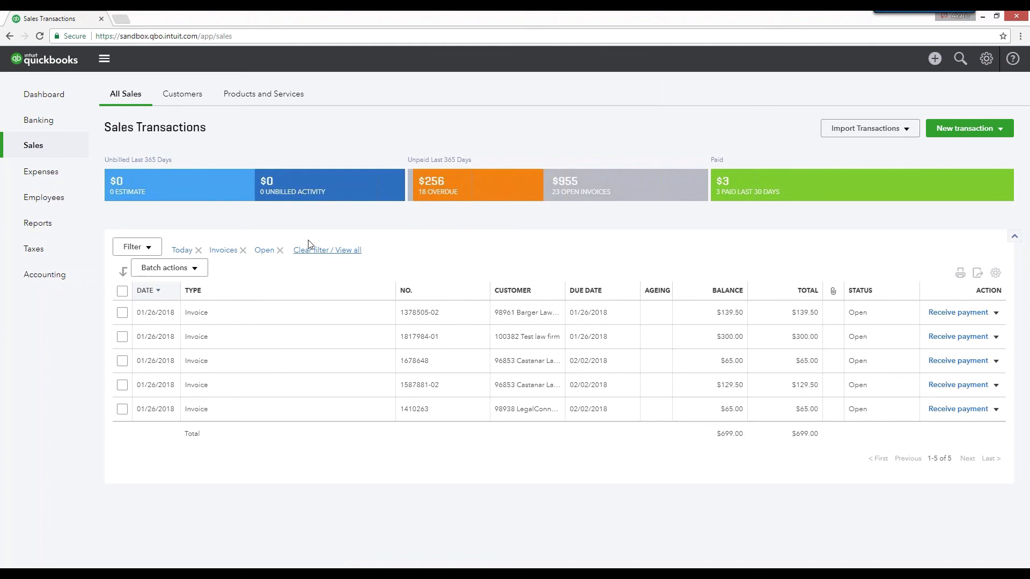
# Reopen the Test law firm's $300.00 invoice from the unfiltered sales list and open its receive payment form.
pyautogui.click(327, 250)
pyautogui.scroll(-1, 259, 274)
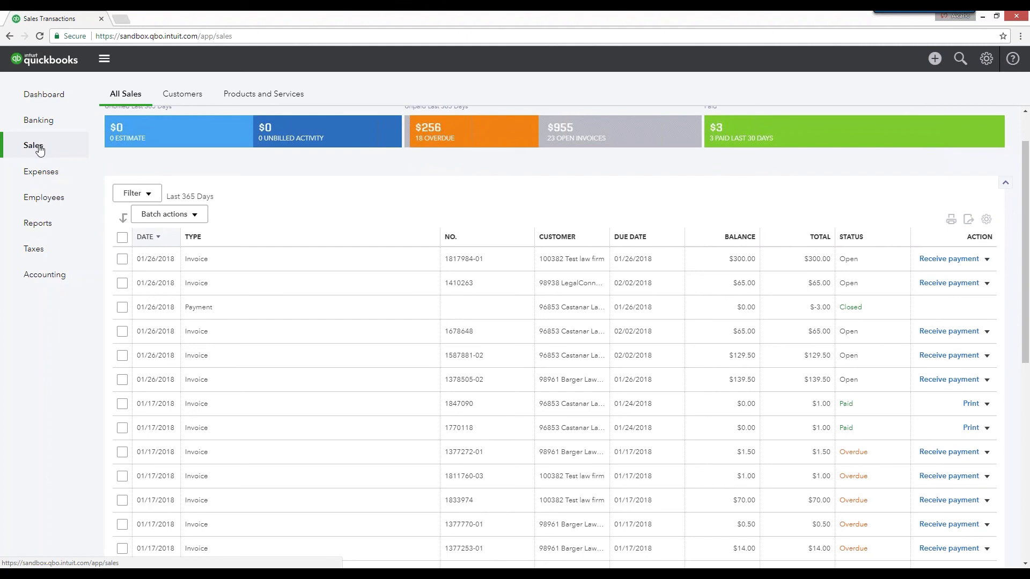
pyautogui.click(198, 263)
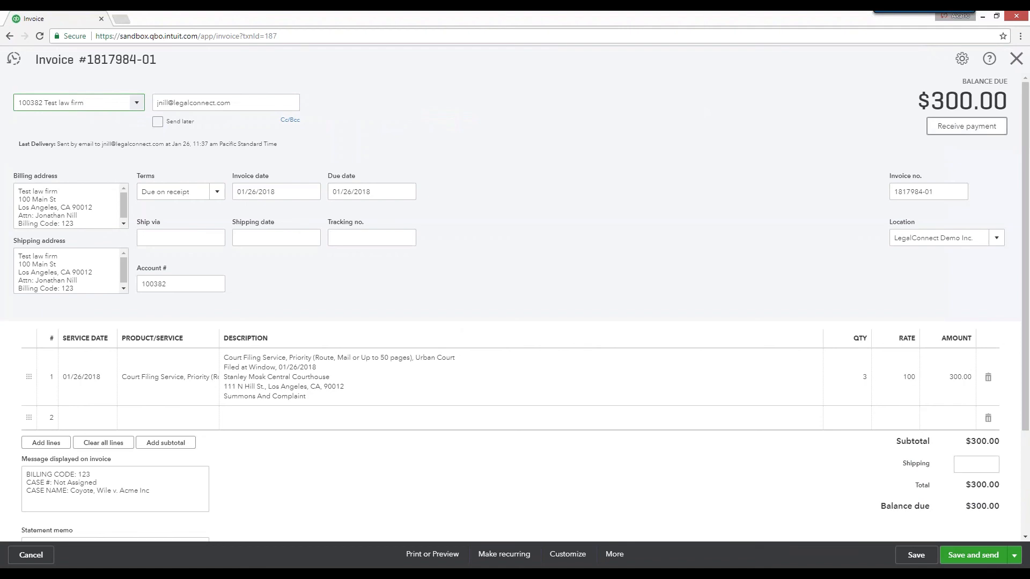
pyautogui.click(941, 132)
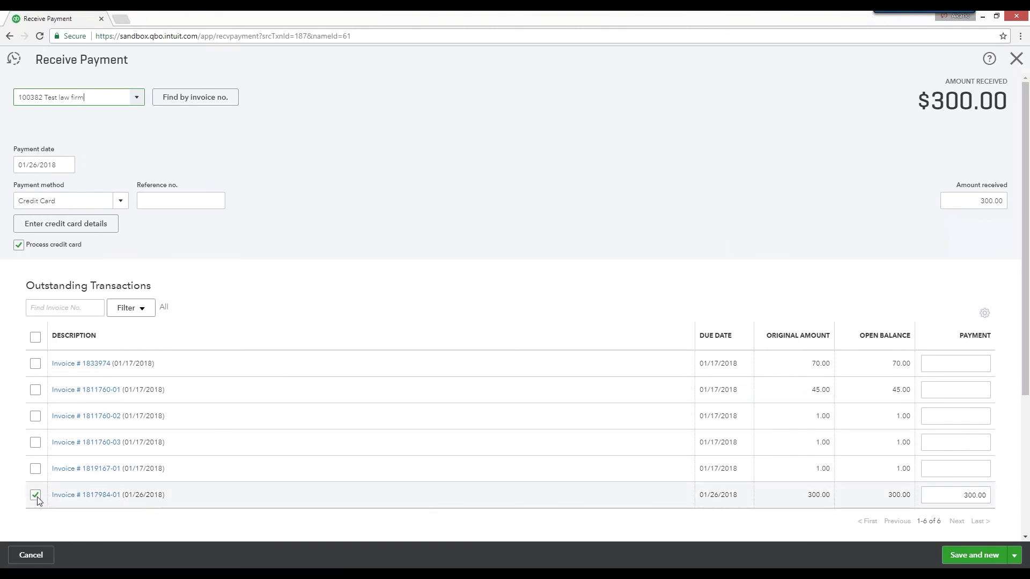
# Record the $300.00 invoice payment as a Check with reference number 123456, deposited to Checking.
pyautogui.scroll(-2, 207, 445)
pyautogui.scroll(2, 182, 408)
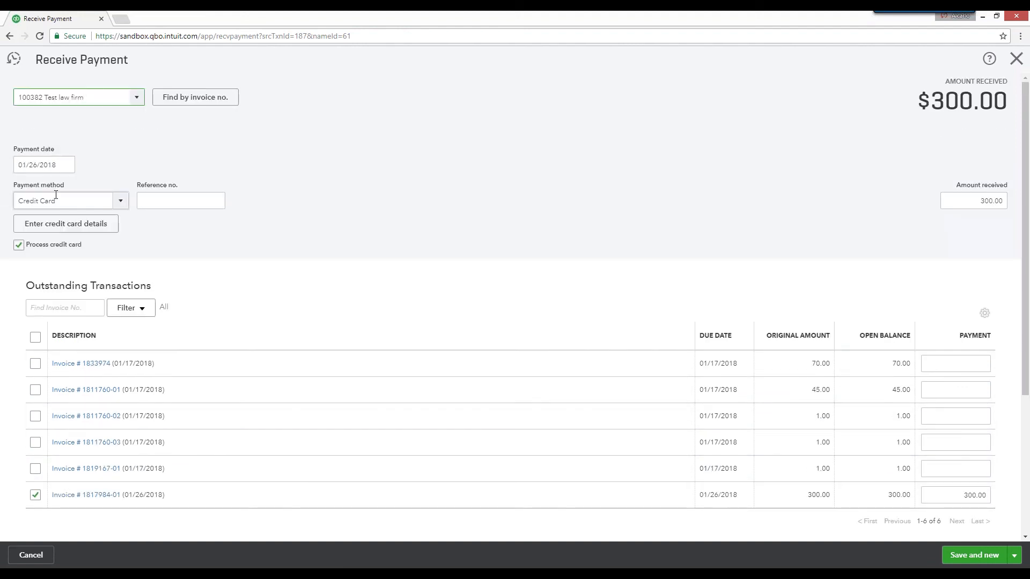
pyautogui.click(120, 204)
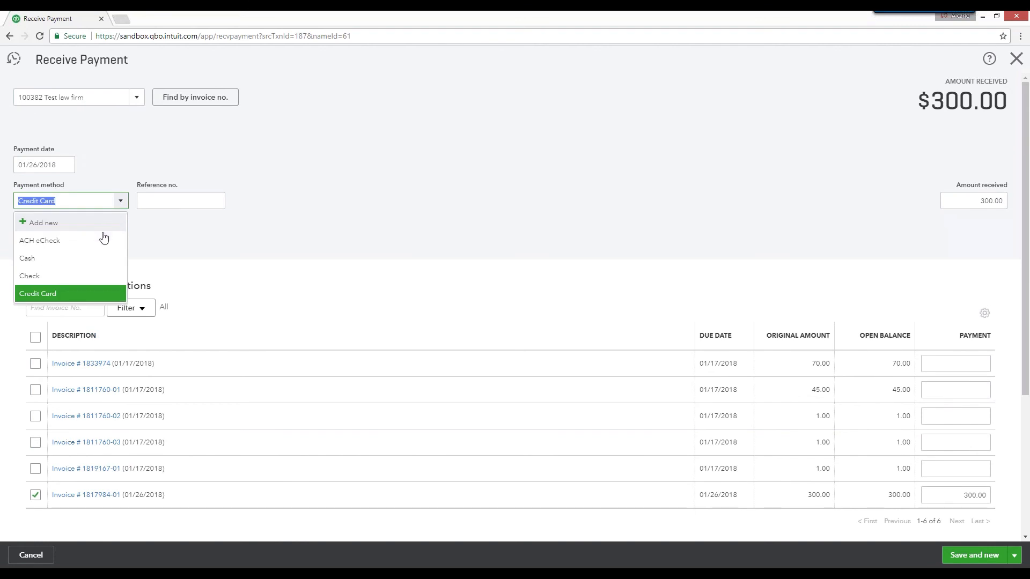
pyautogui.click(30, 276)
pyautogui.click(161, 203)
pyautogui.write('123456')
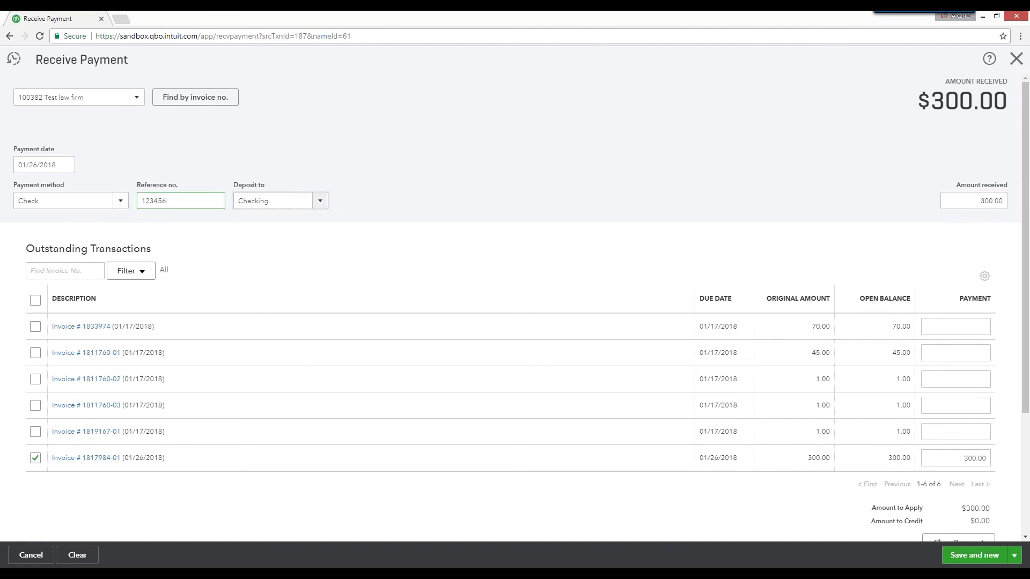
pyautogui.click(321, 203)
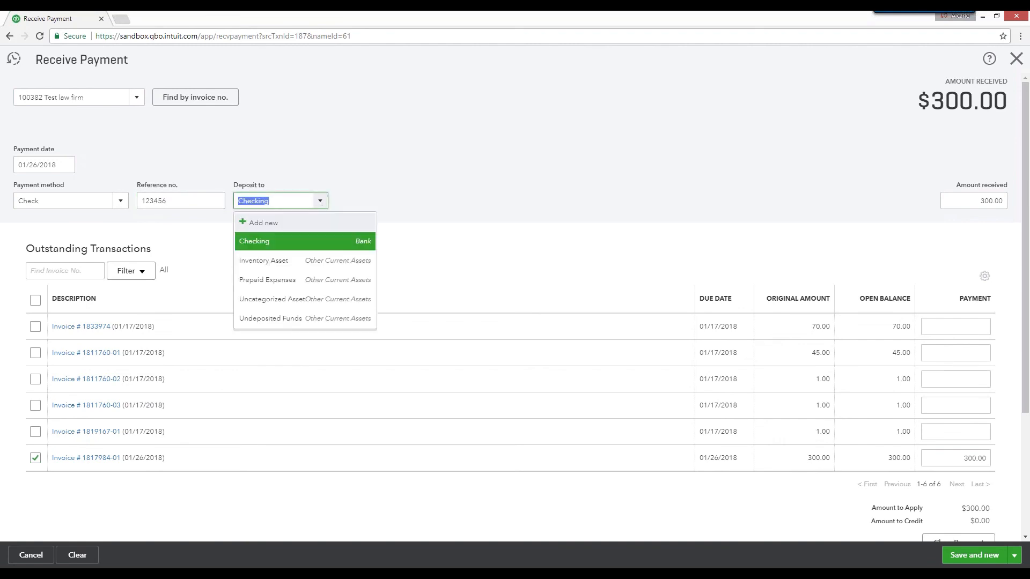
pyautogui.click(255, 243)
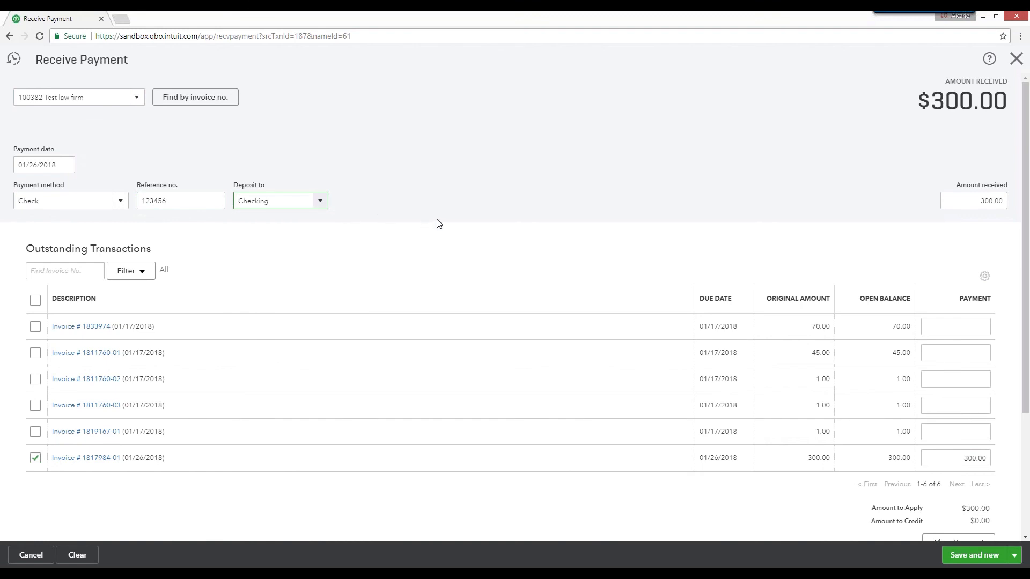
# Save the received payment and close its form.
pyautogui.scroll(-1, 443, 222)
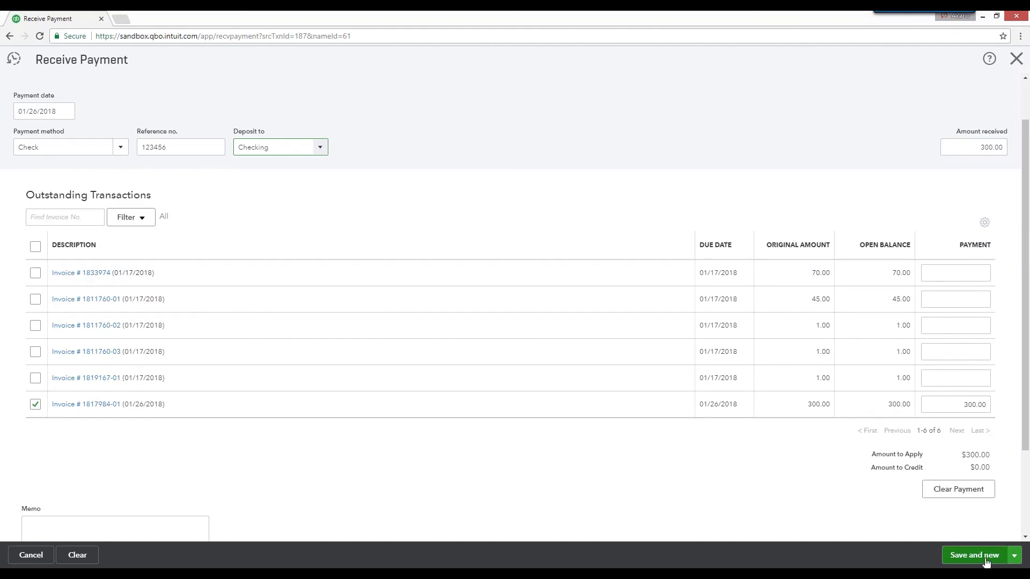
pyautogui.click(1014, 556)
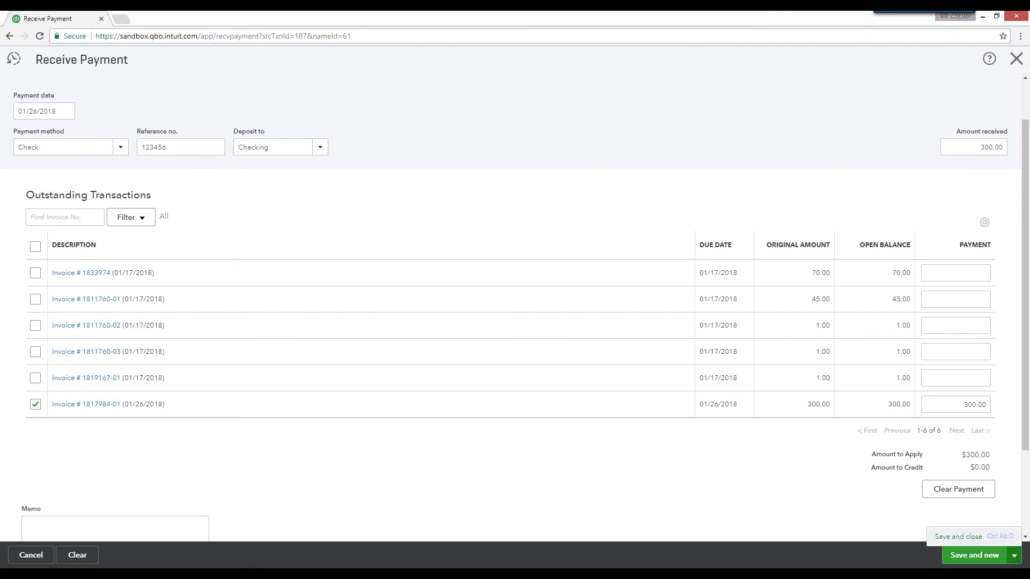
pyautogui.click(968, 539)
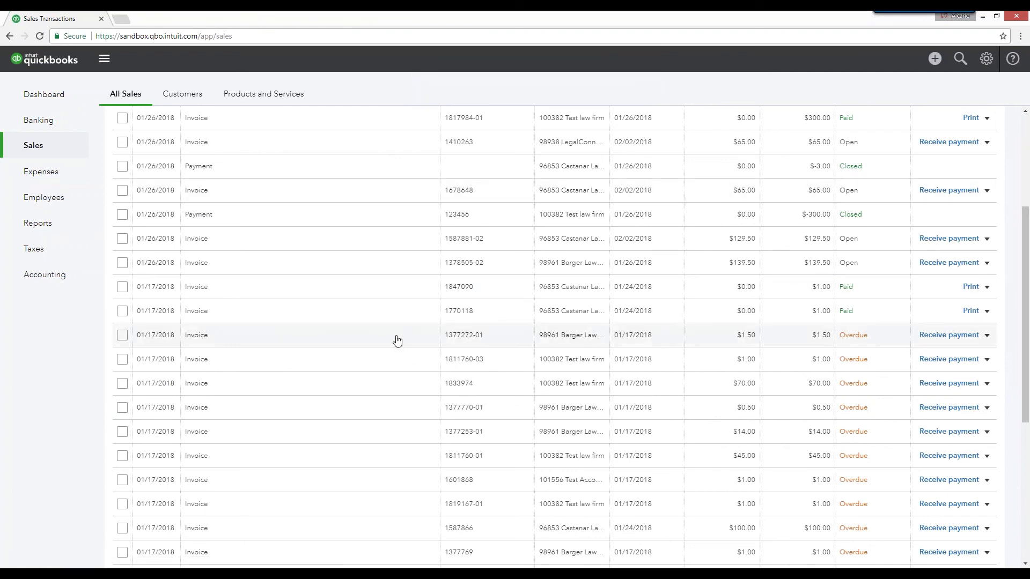
# Review the status of the Test law firm's $300.00 invoice in the sales list and its additional actions.
pyautogui.scroll(4, 399, 335)
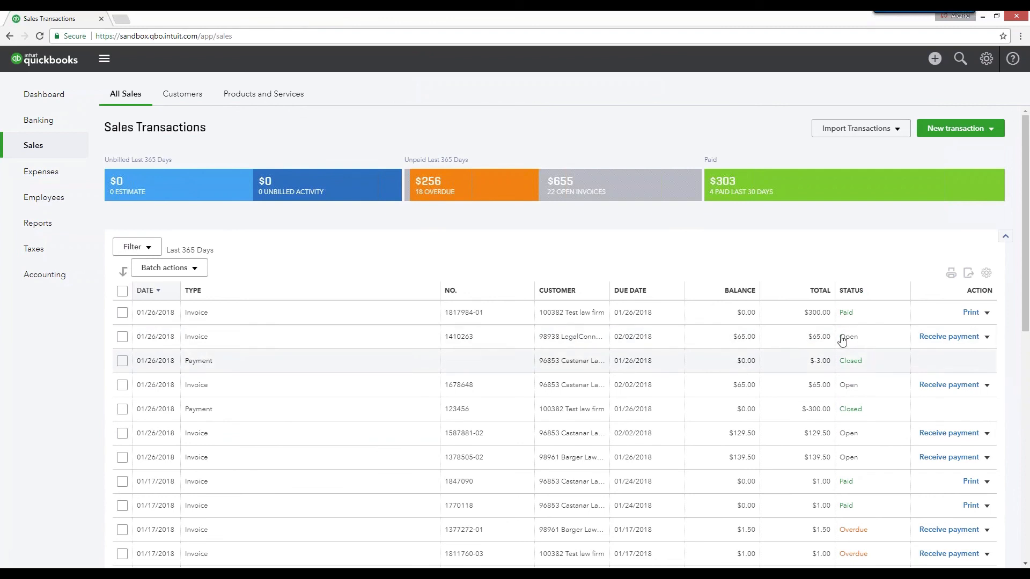
pyautogui.click(987, 317)
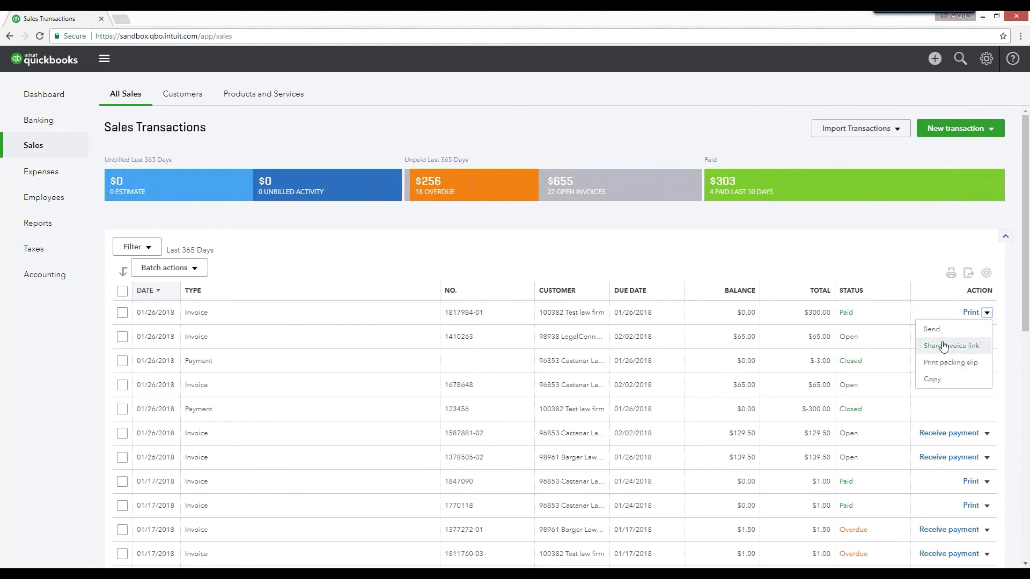
pyautogui.click(803, 255)
# Filter the sales transactions to show only invoices with Paid status.
pyautogui.click(149, 250)
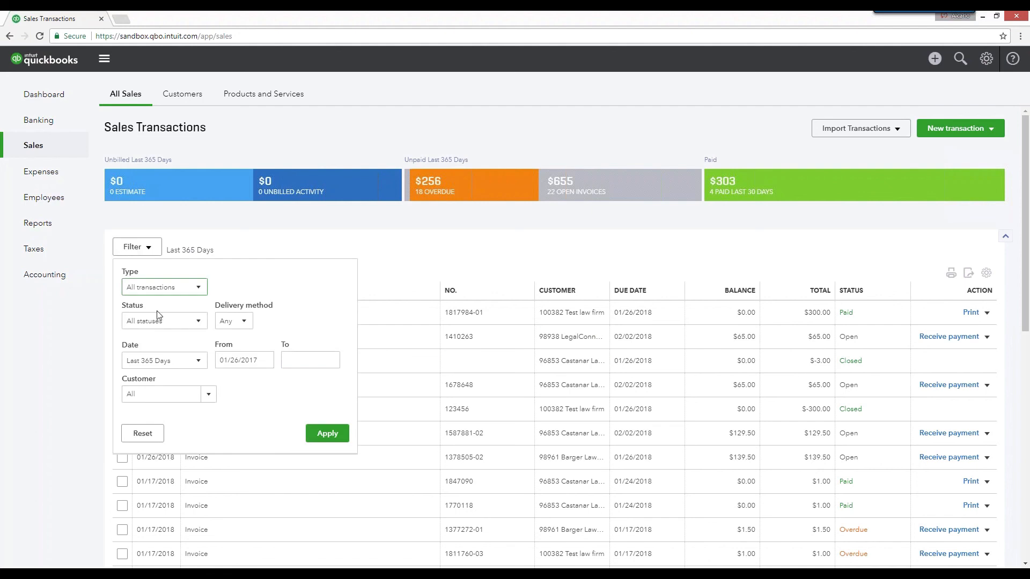
pyautogui.click(198, 288)
pyautogui.click(158, 338)
pyautogui.click(200, 322)
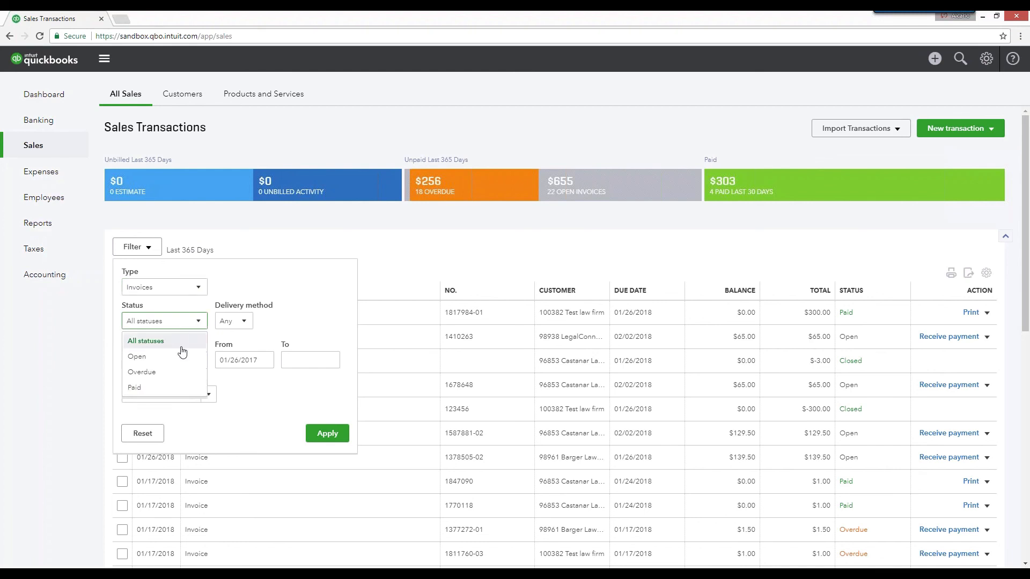
pyautogui.click(160, 389)
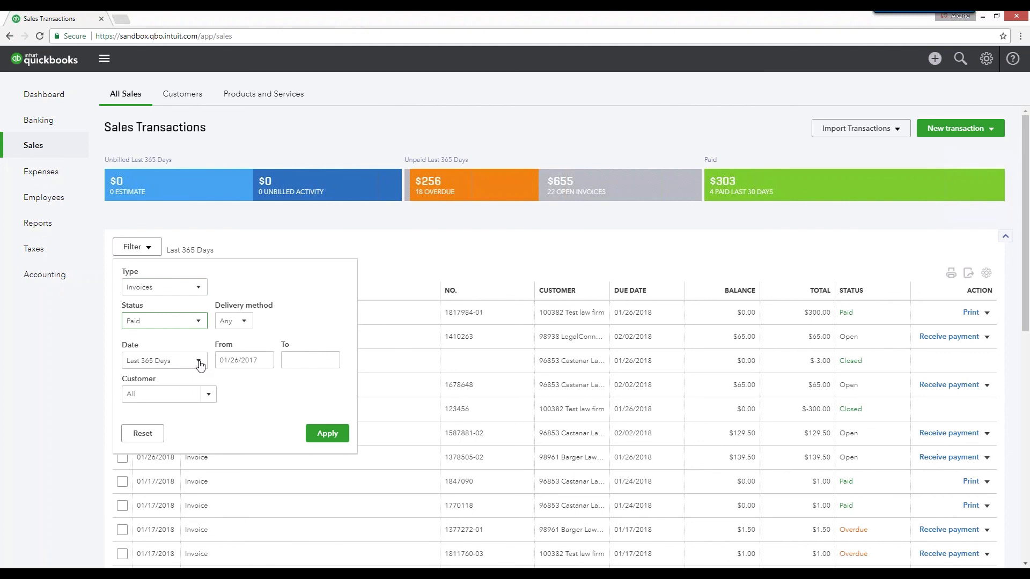
pyautogui.click(324, 434)
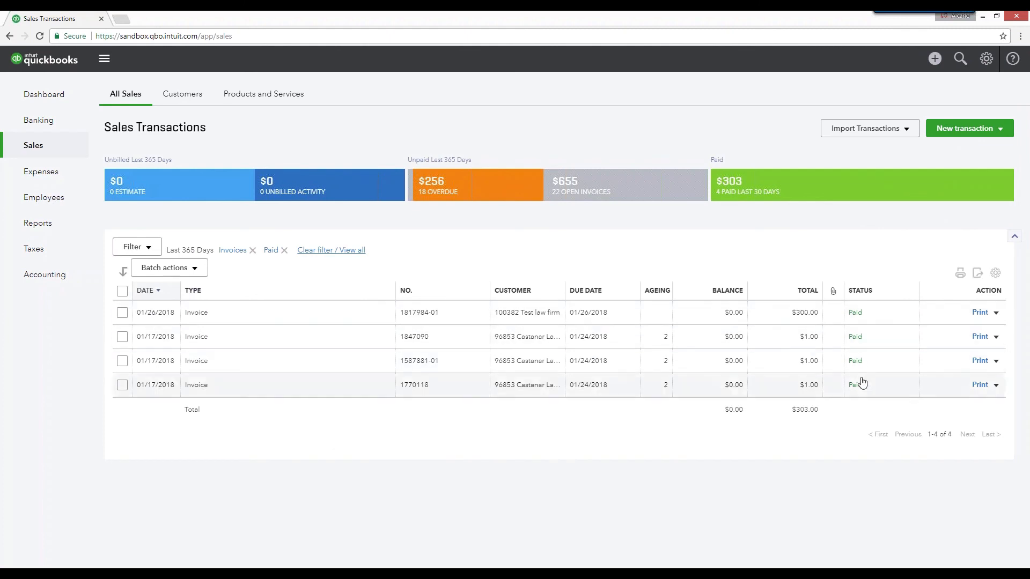
# Batch-send all the listed paid invoices and clear the list filter.
pyautogui.click(122, 291)
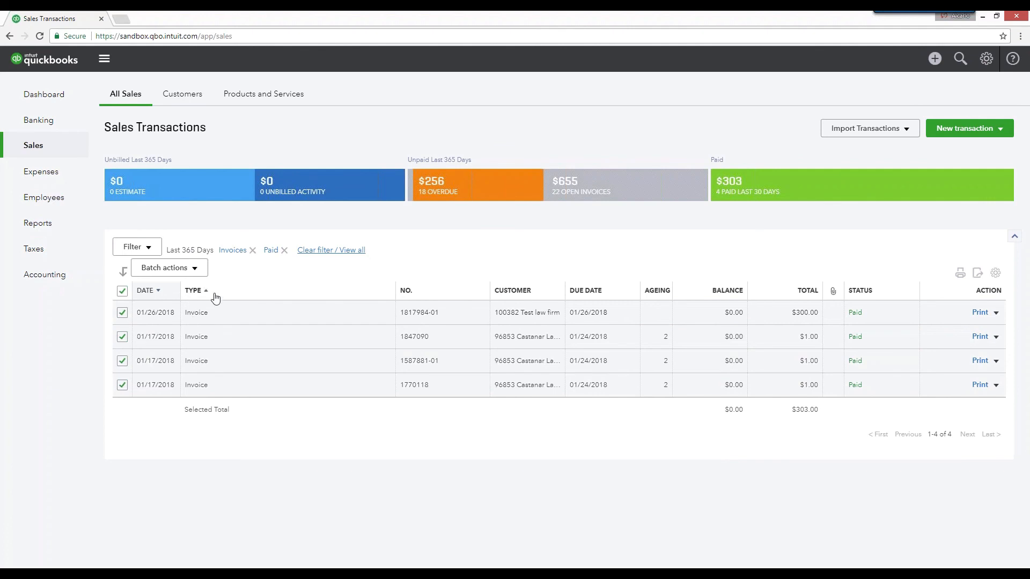
pyautogui.click(190, 274)
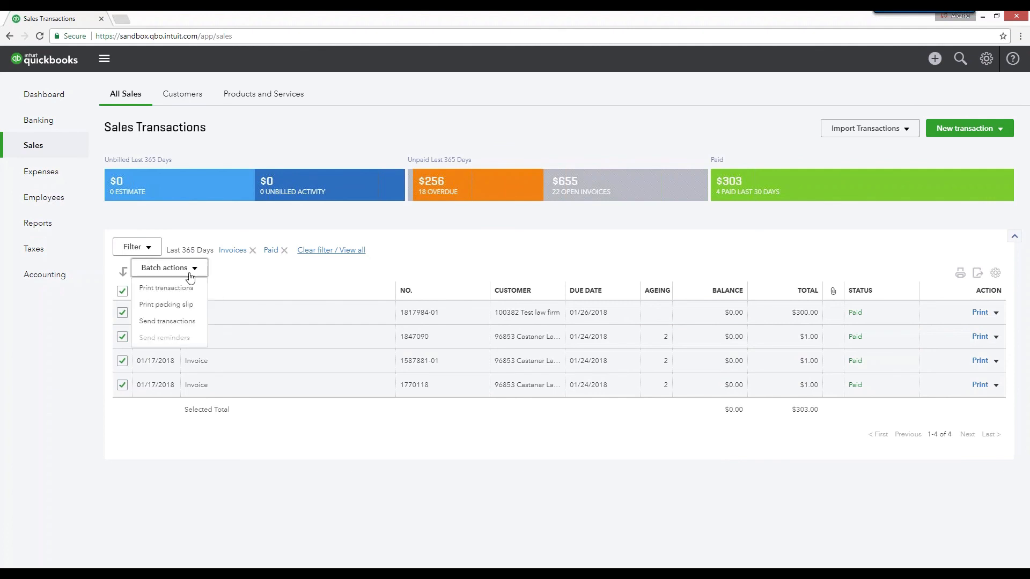
pyautogui.click(170, 328)
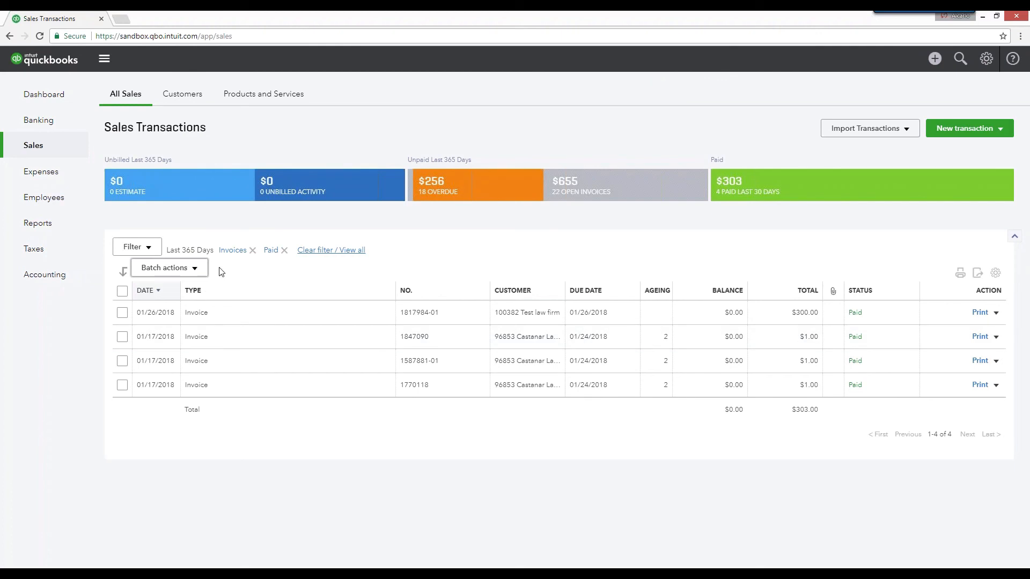
pyautogui.click(330, 250)
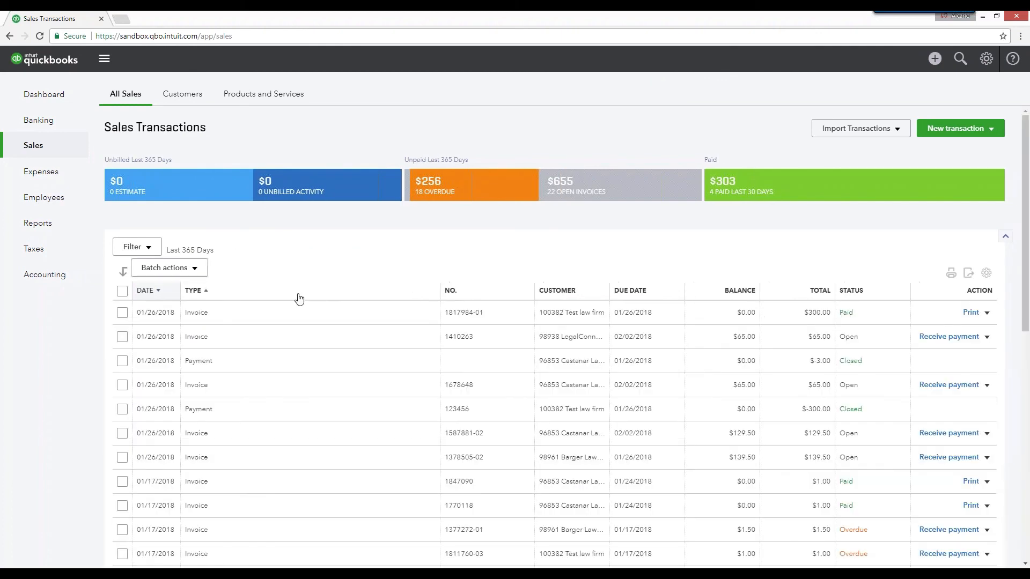
# Open the Test law firm's customer record and start a new statement for it.
pyautogui.click(193, 97)
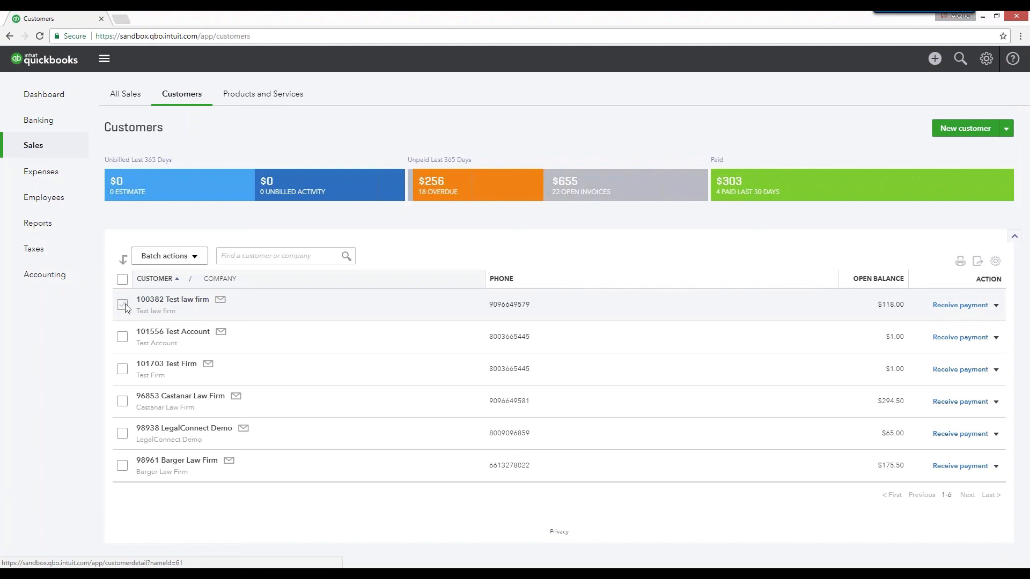
pyautogui.click(160, 301)
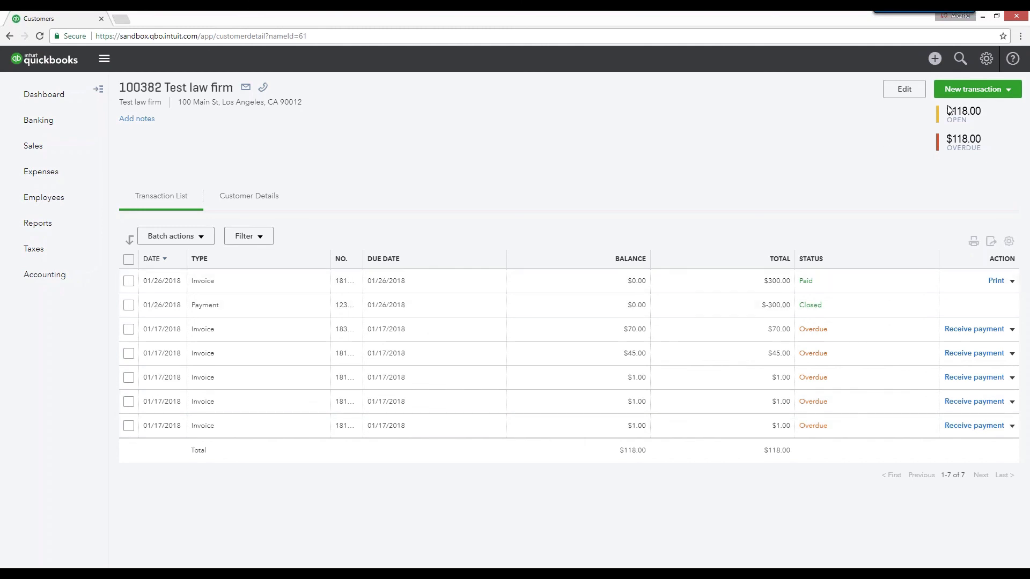
pyautogui.click(1008, 90)
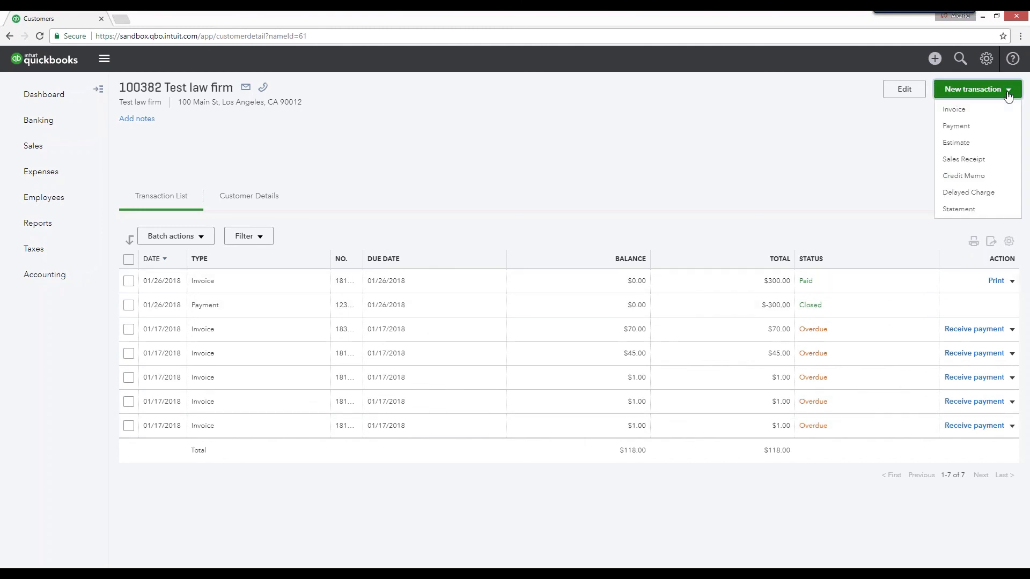
pyautogui.click(982, 210)
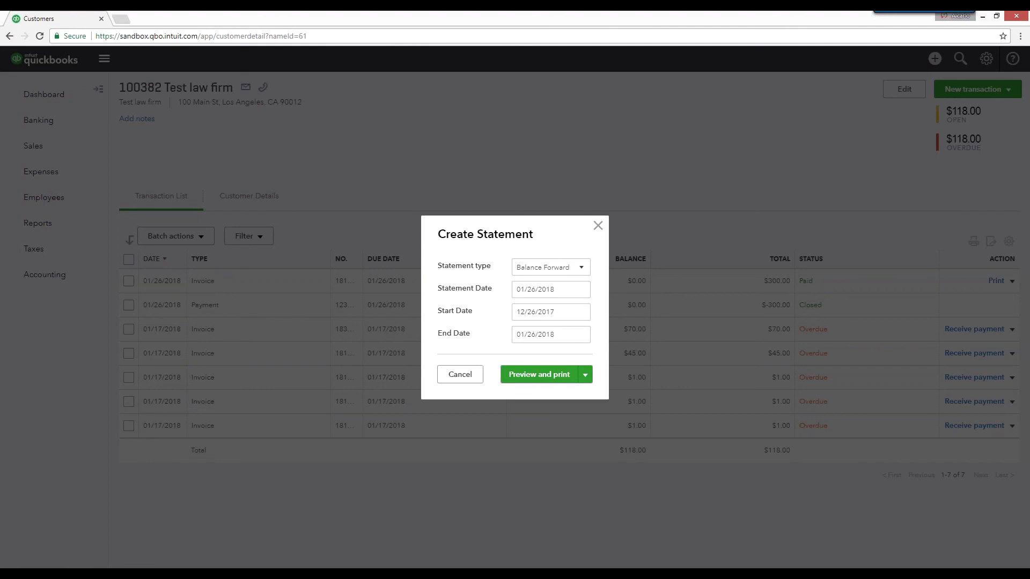
# Try the Open Item and Transaction Statement types for the statement and return to Balance Forward.
pyautogui.click(582, 273)
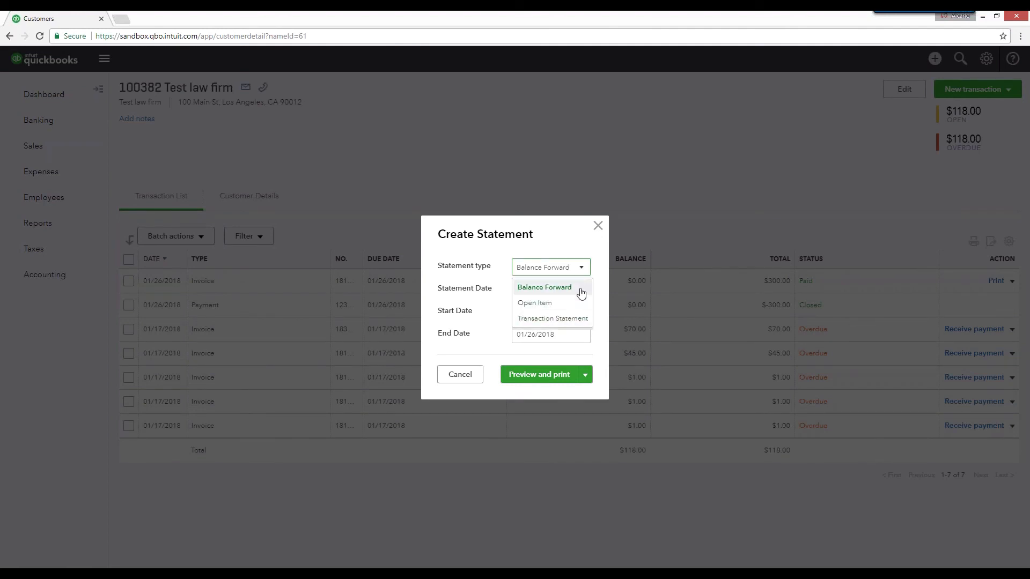
pyautogui.click(582, 267)
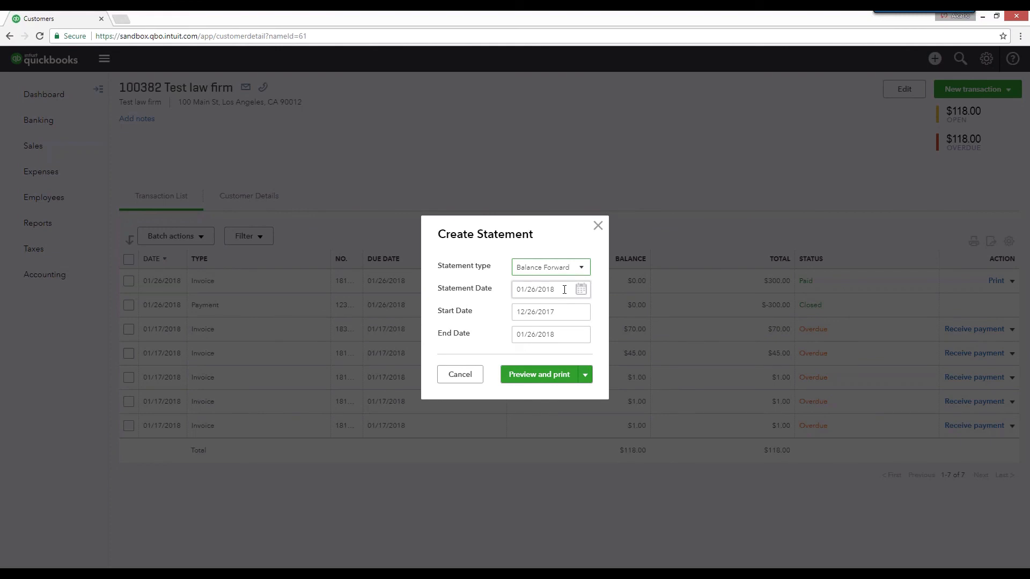
pyautogui.click(582, 267)
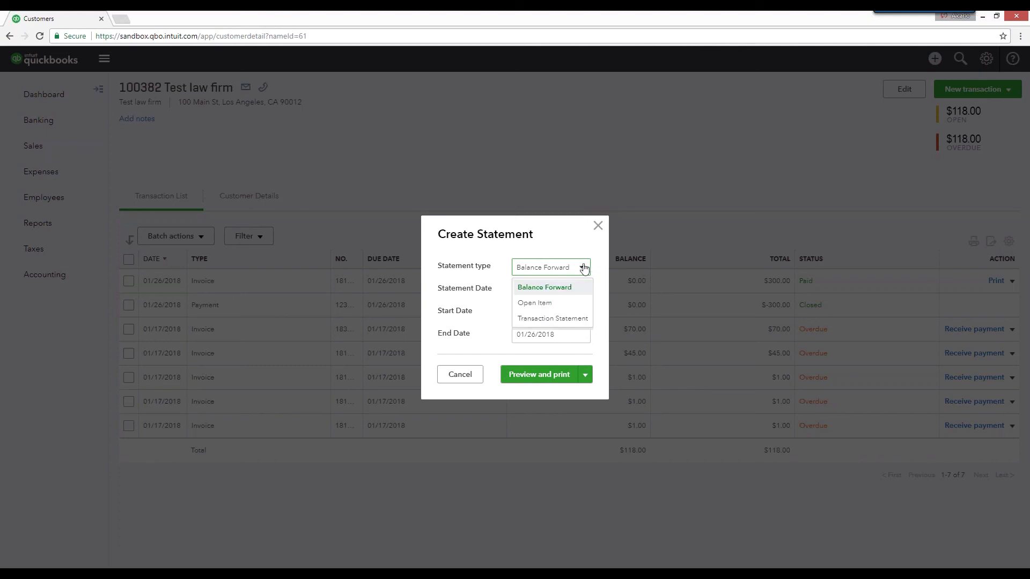
pyautogui.click(530, 303)
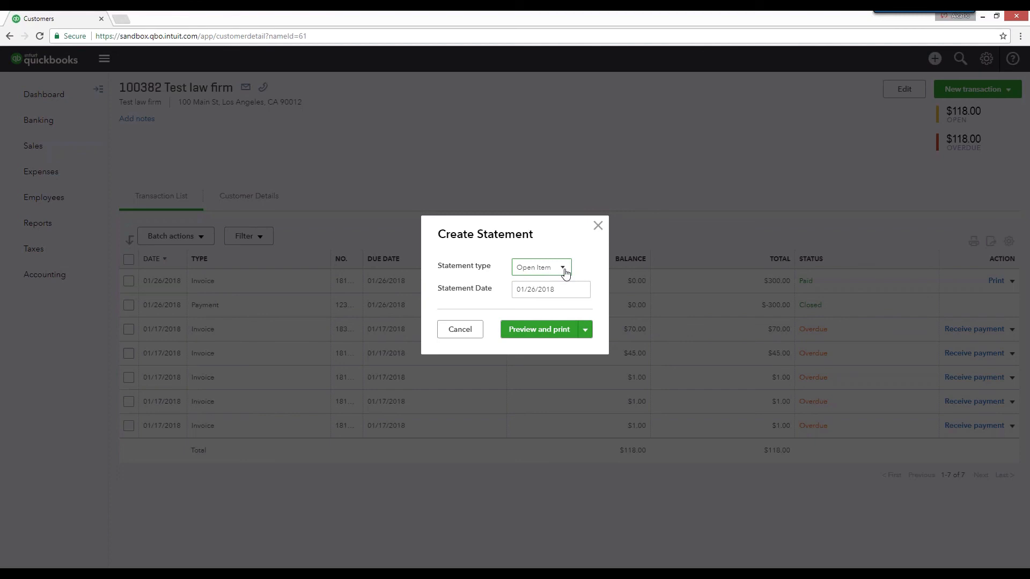
pyautogui.click(565, 273)
pyautogui.click(556, 318)
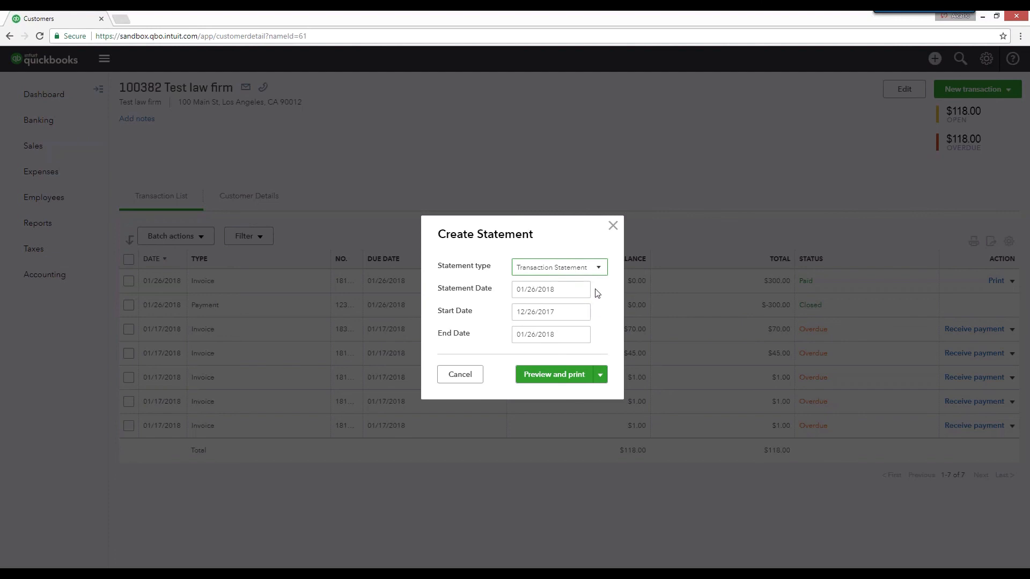
pyautogui.click(600, 273)
pyautogui.click(561, 287)
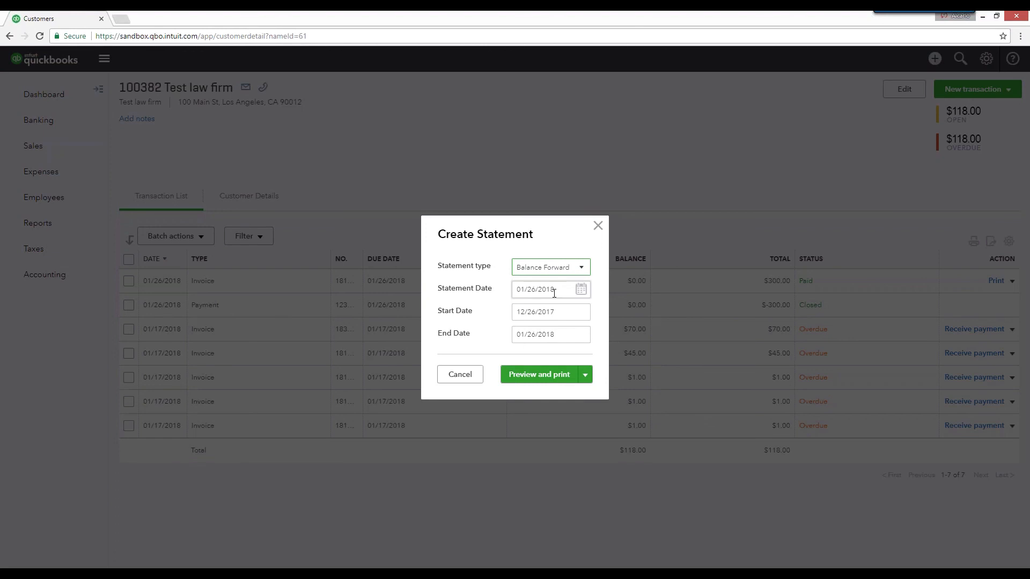
pyautogui.moveTo(488, 288); pyautogui.dragTo(443, 334)
pyautogui.click(560, 238)
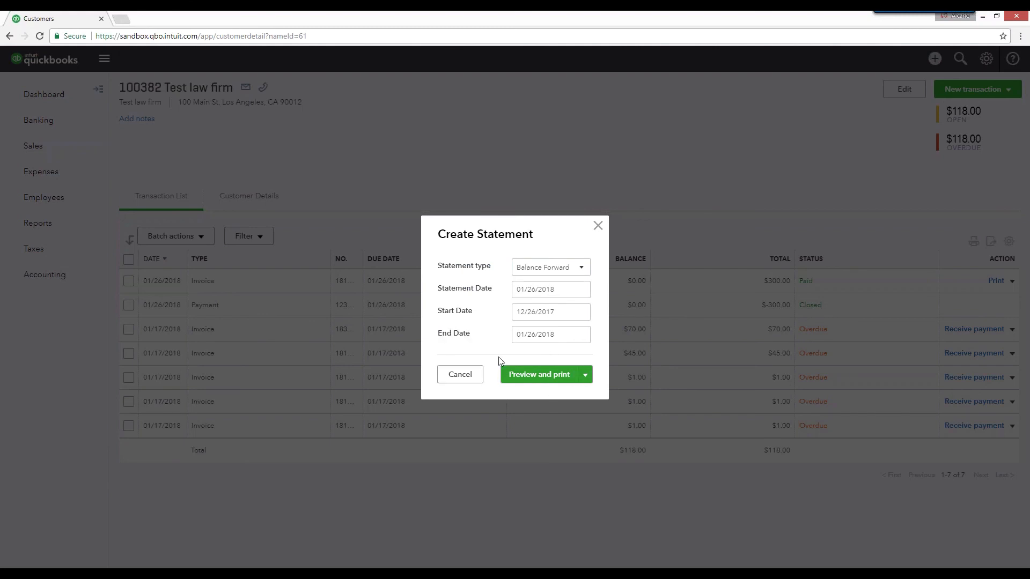
# Generate the print preview of the Balance Forward statement and examine its invoices, payment and past-due summary across the pages.
pyautogui.click(586, 375)
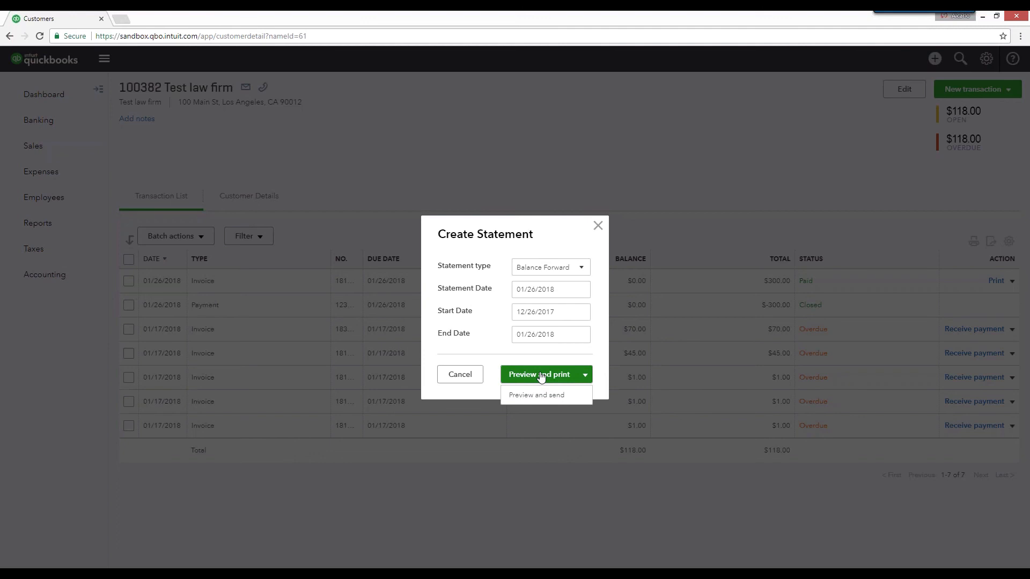
pyautogui.click(541, 376)
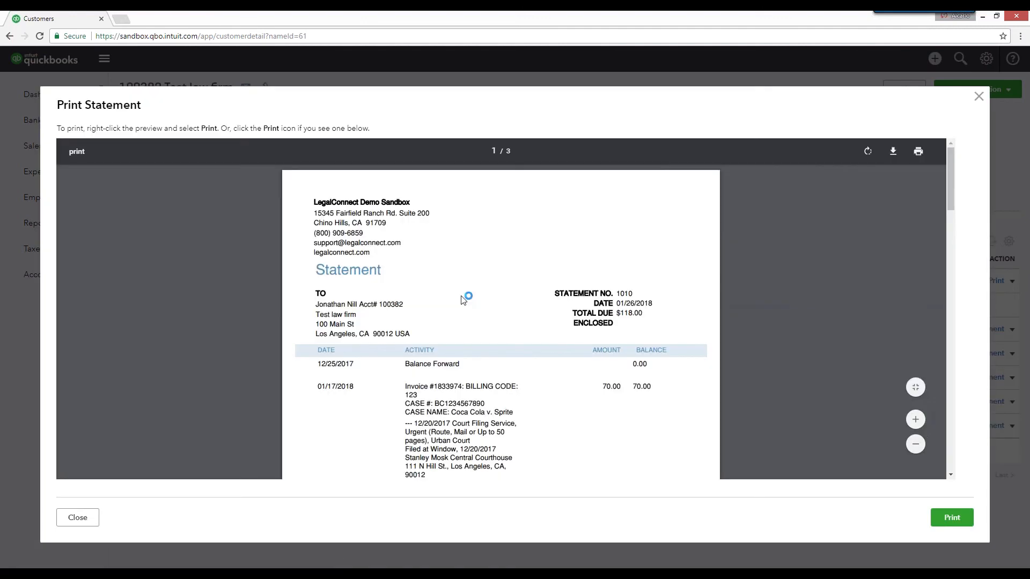
pyautogui.scroll(-3, 464, 300)
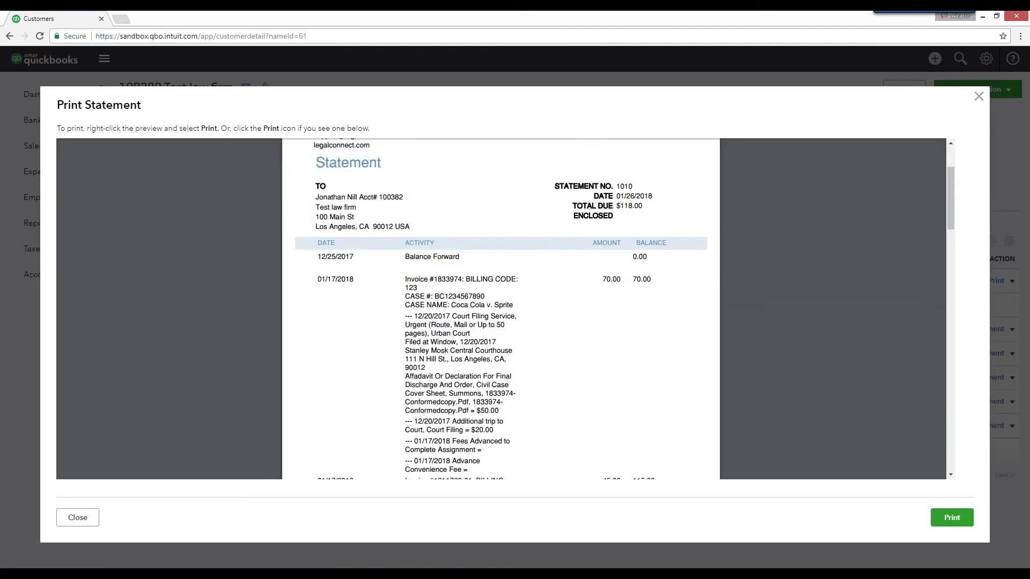
pyautogui.scroll(-5, 464, 299)
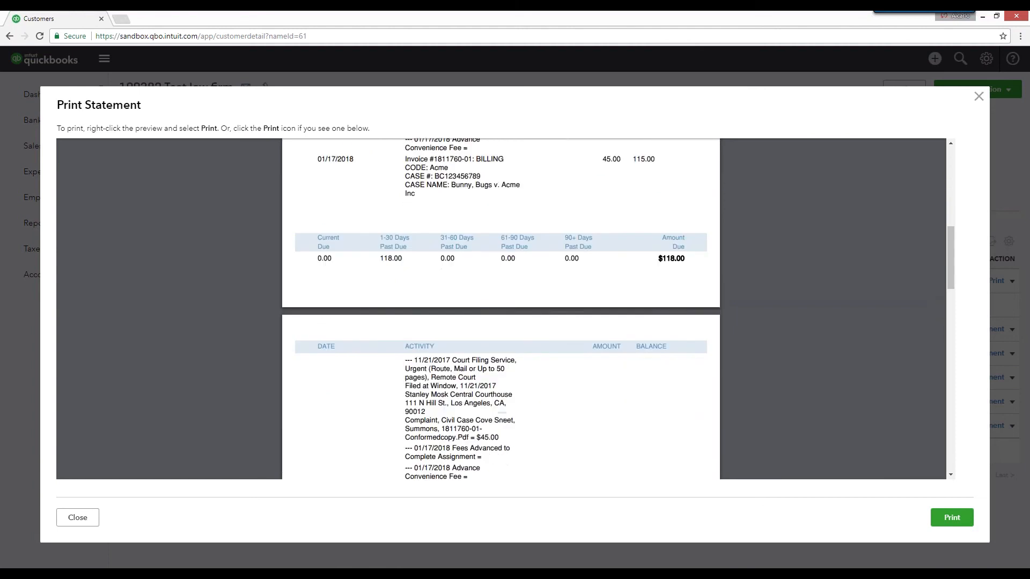
pyautogui.scroll(-7, 464, 300)
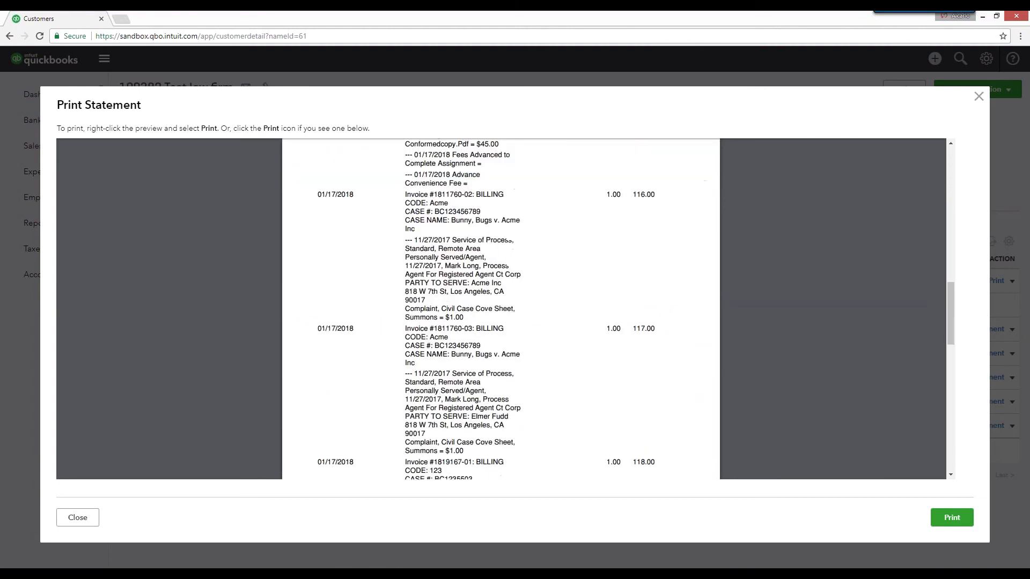
pyautogui.scroll(-6, 463, 300)
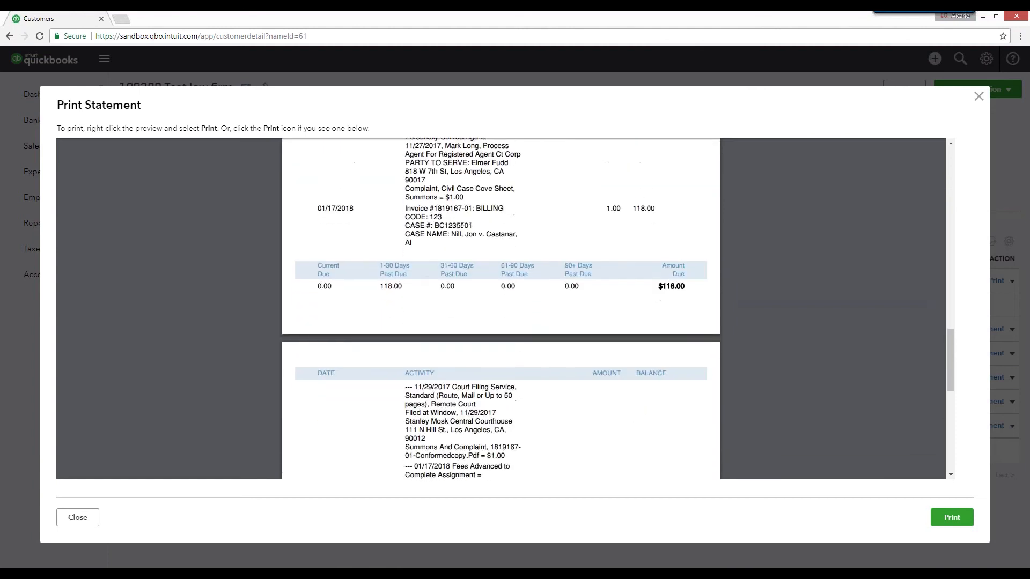
pyautogui.scroll(-6, 463, 299)
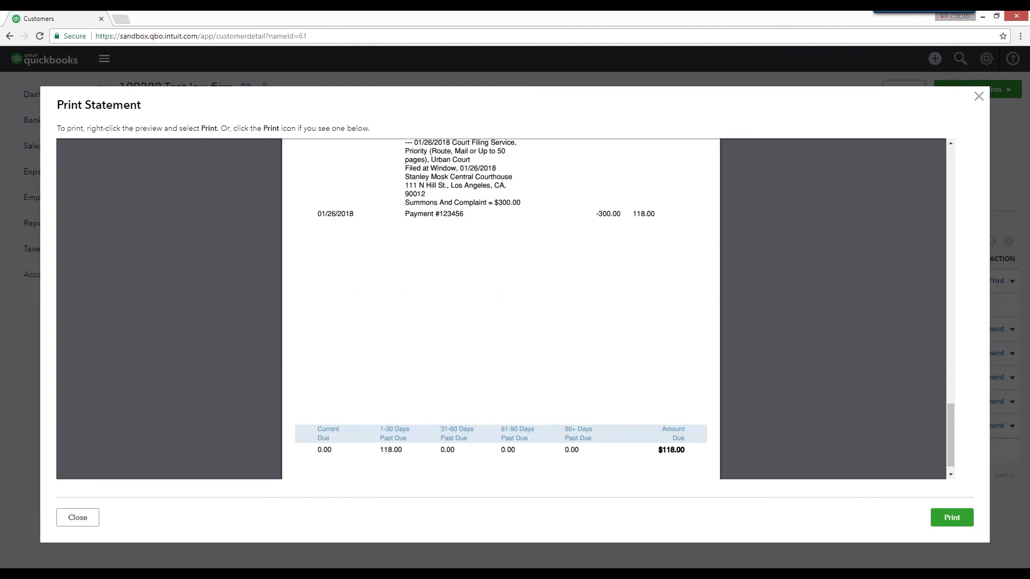
pyautogui.scroll(-1, 464, 300)
pyautogui.scroll(9, 464, 299)
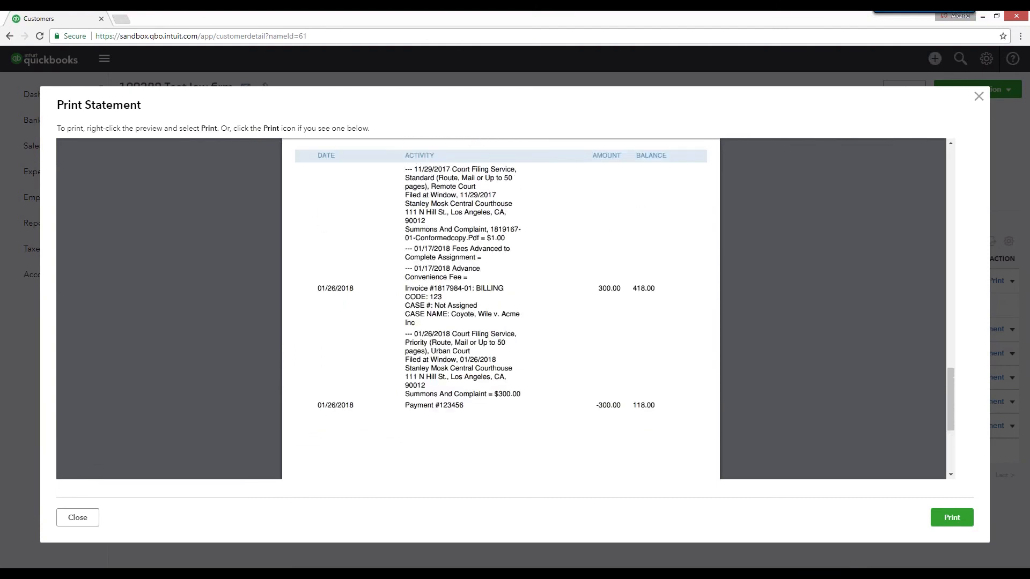
pyautogui.scroll(-5, 463, 296)
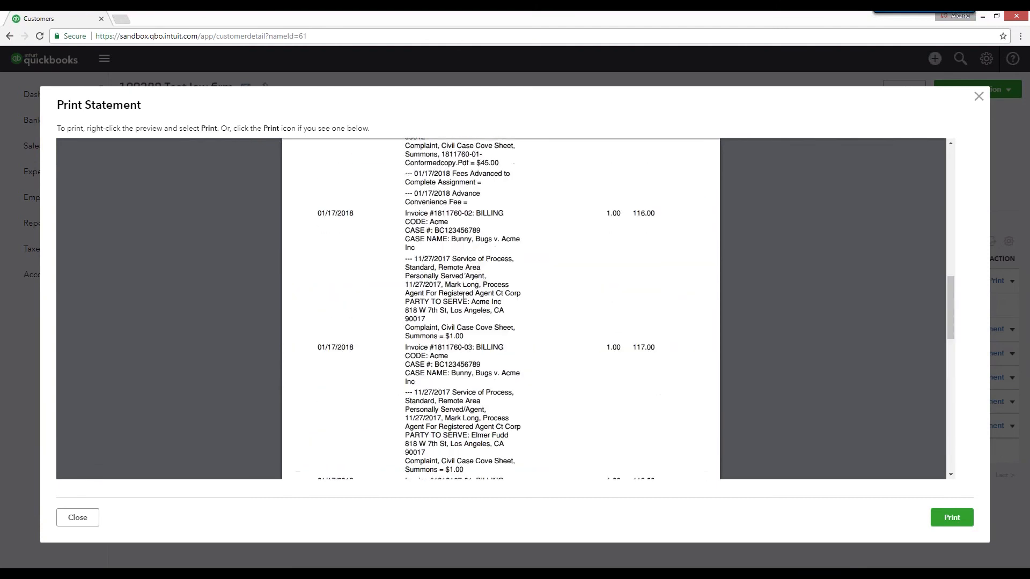